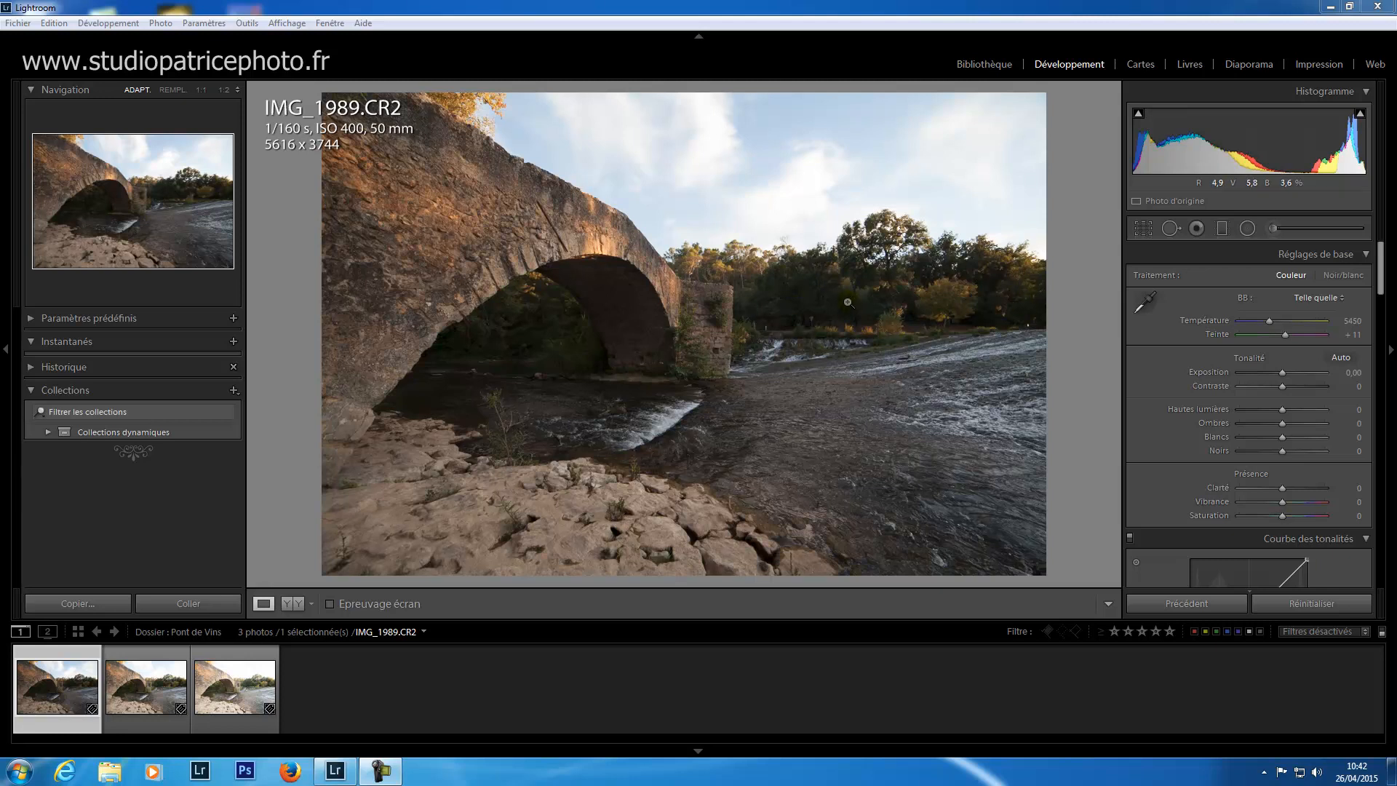
Step: Compare the three bracketed exposures of the bridge, IMG_1989, IMG_1990 and IMG_1991, at full preview size
click(141, 714)
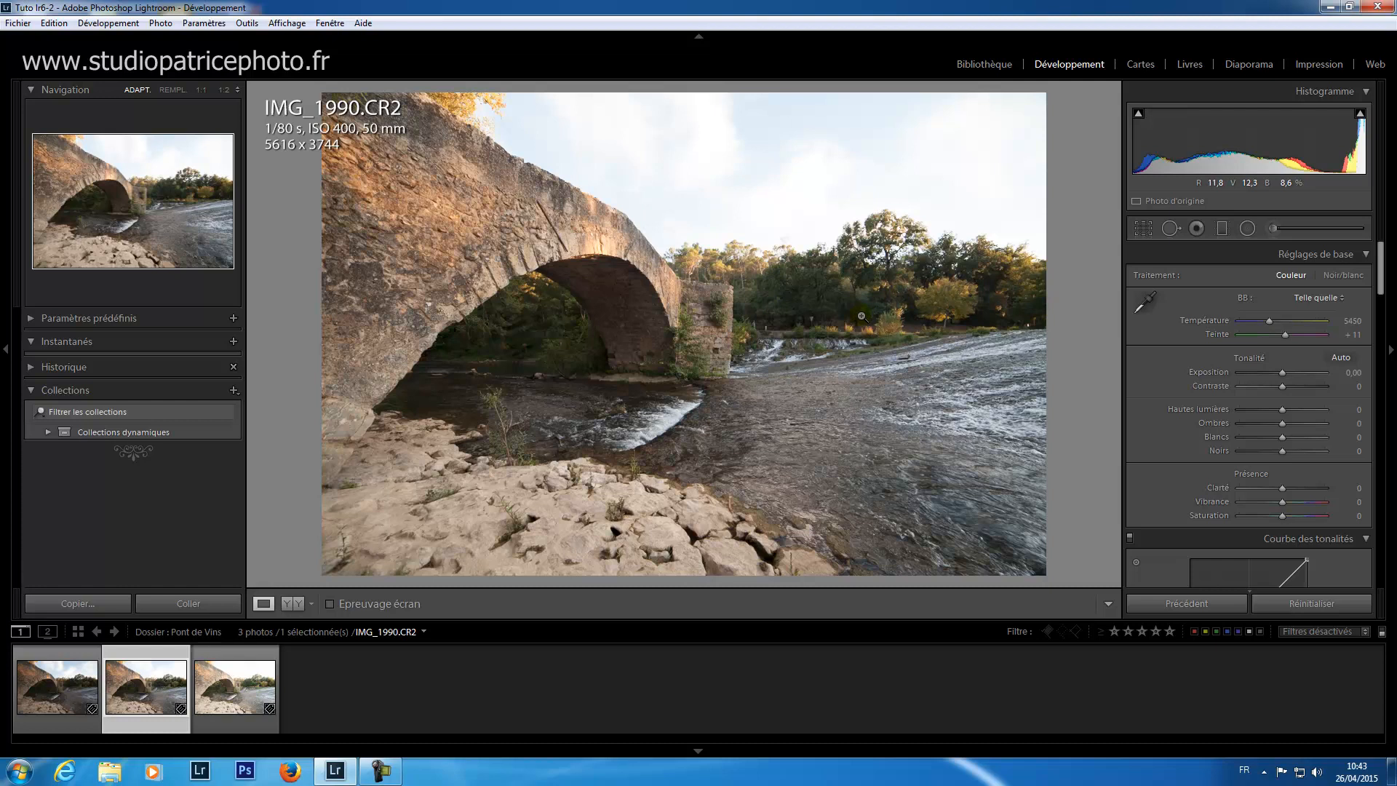
click(252, 724)
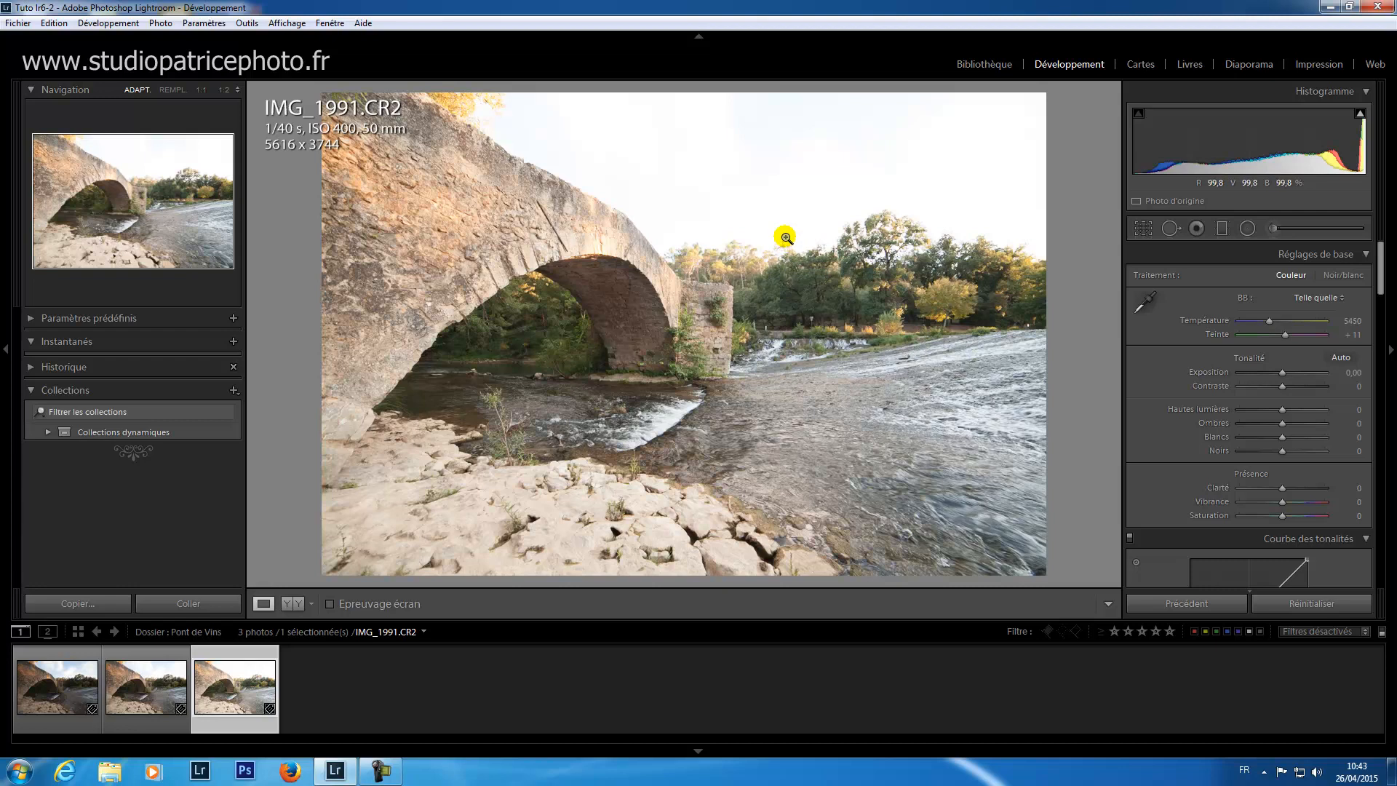
click(67, 720)
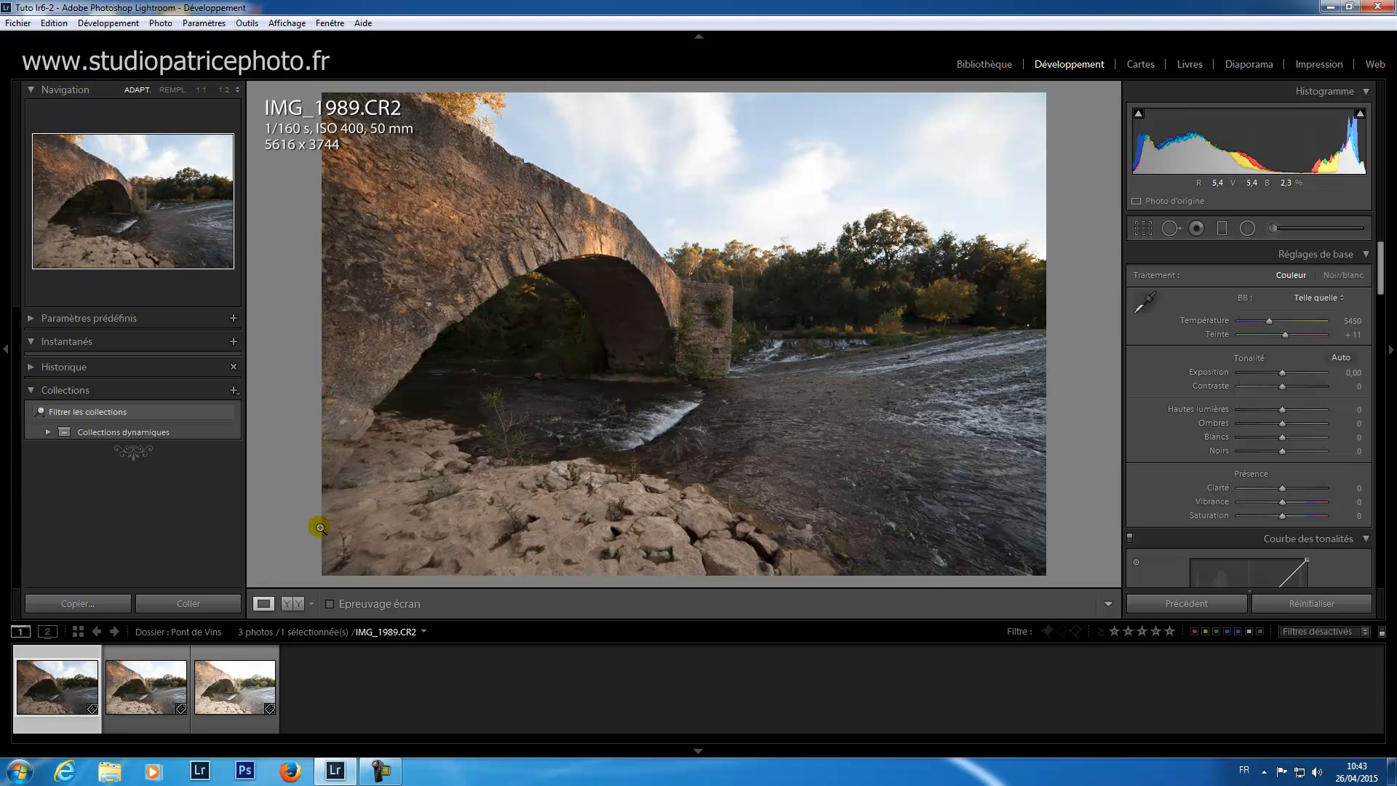
click(232, 724)
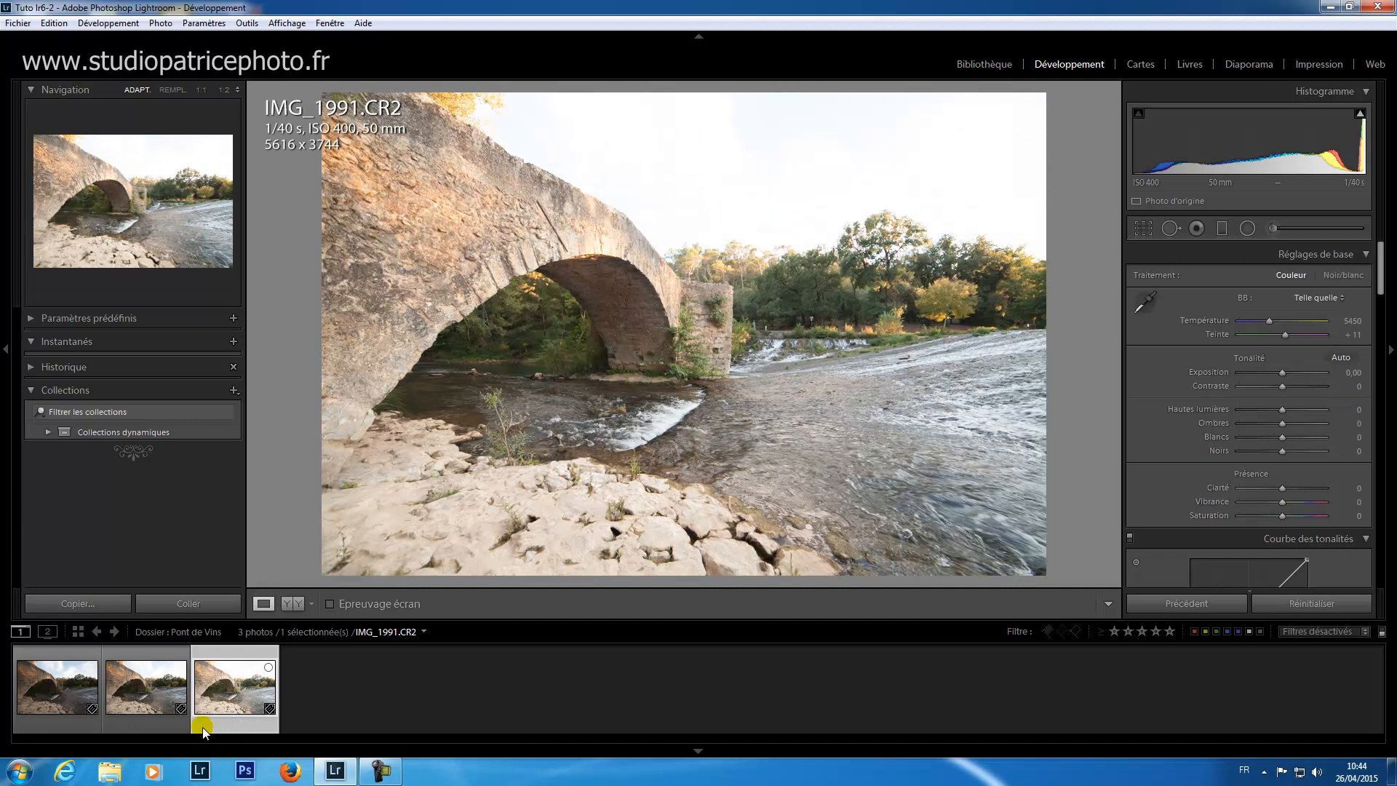
click(145, 724)
click(83, 724)
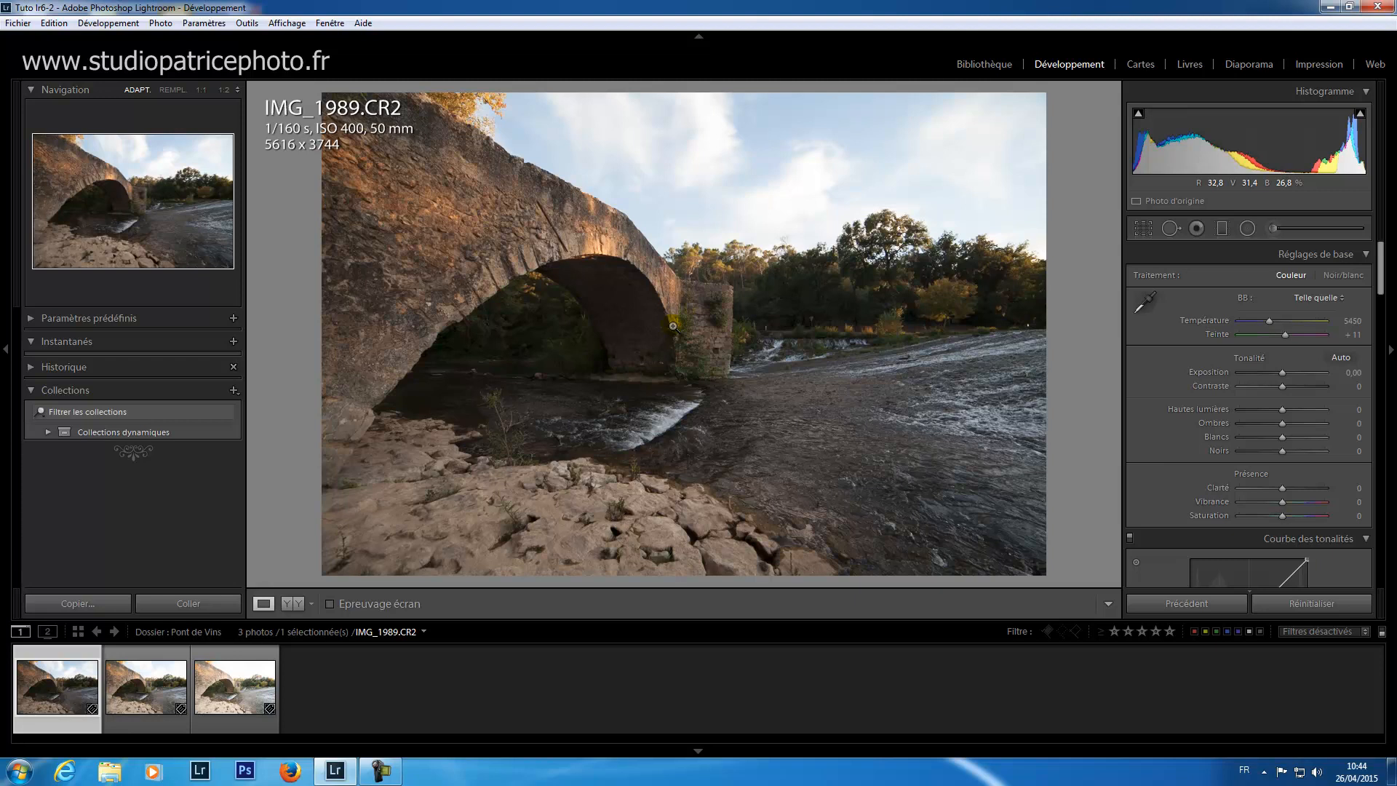
click(169, 724)
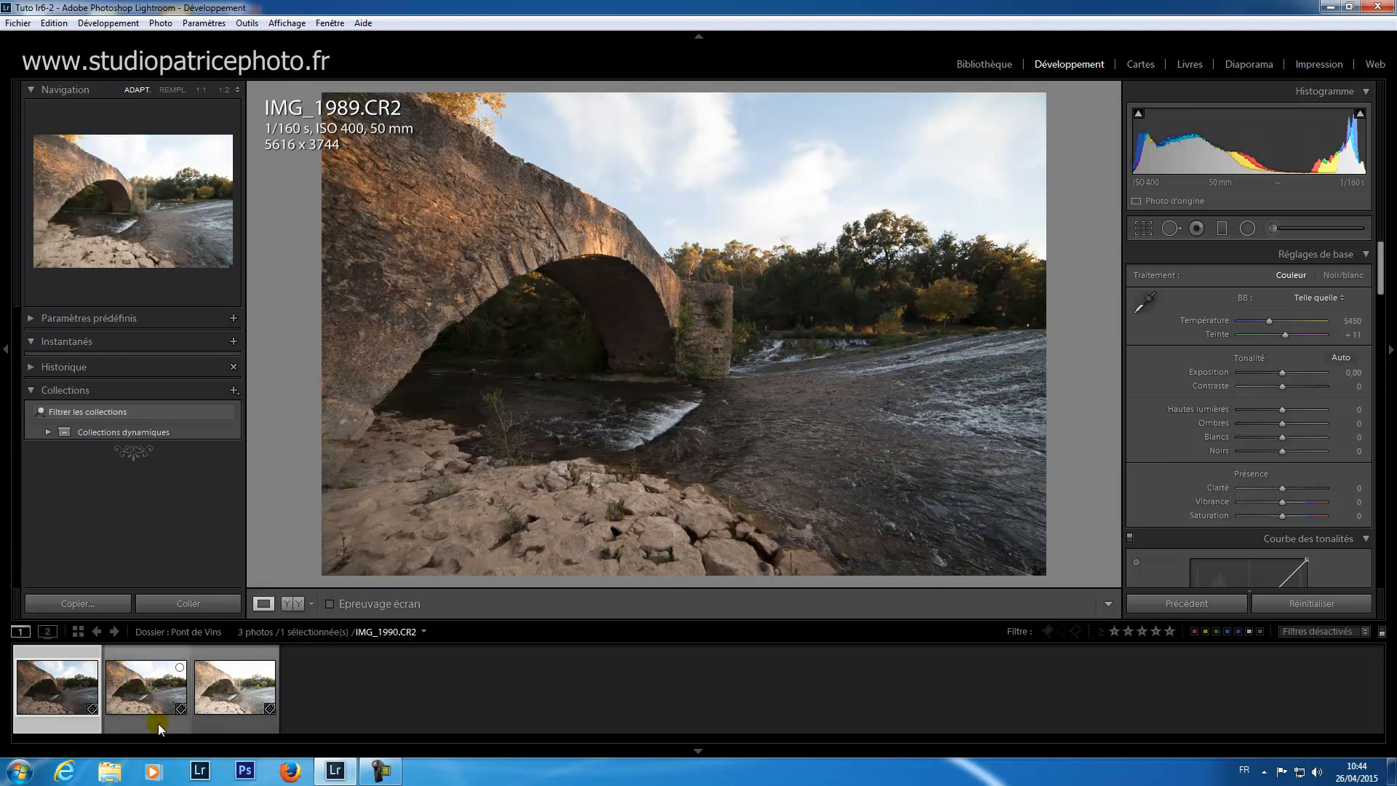
click(156, 724)
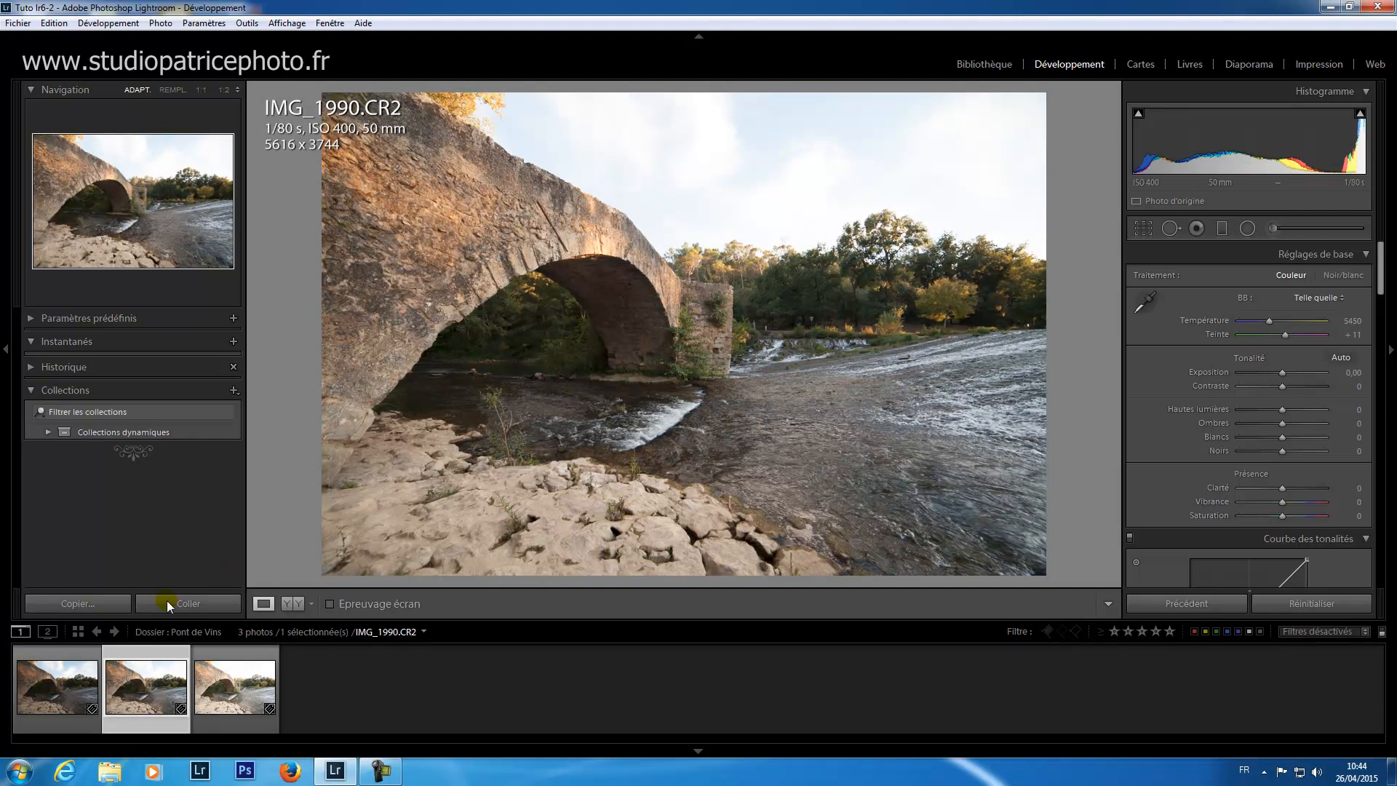
click(50, 726)
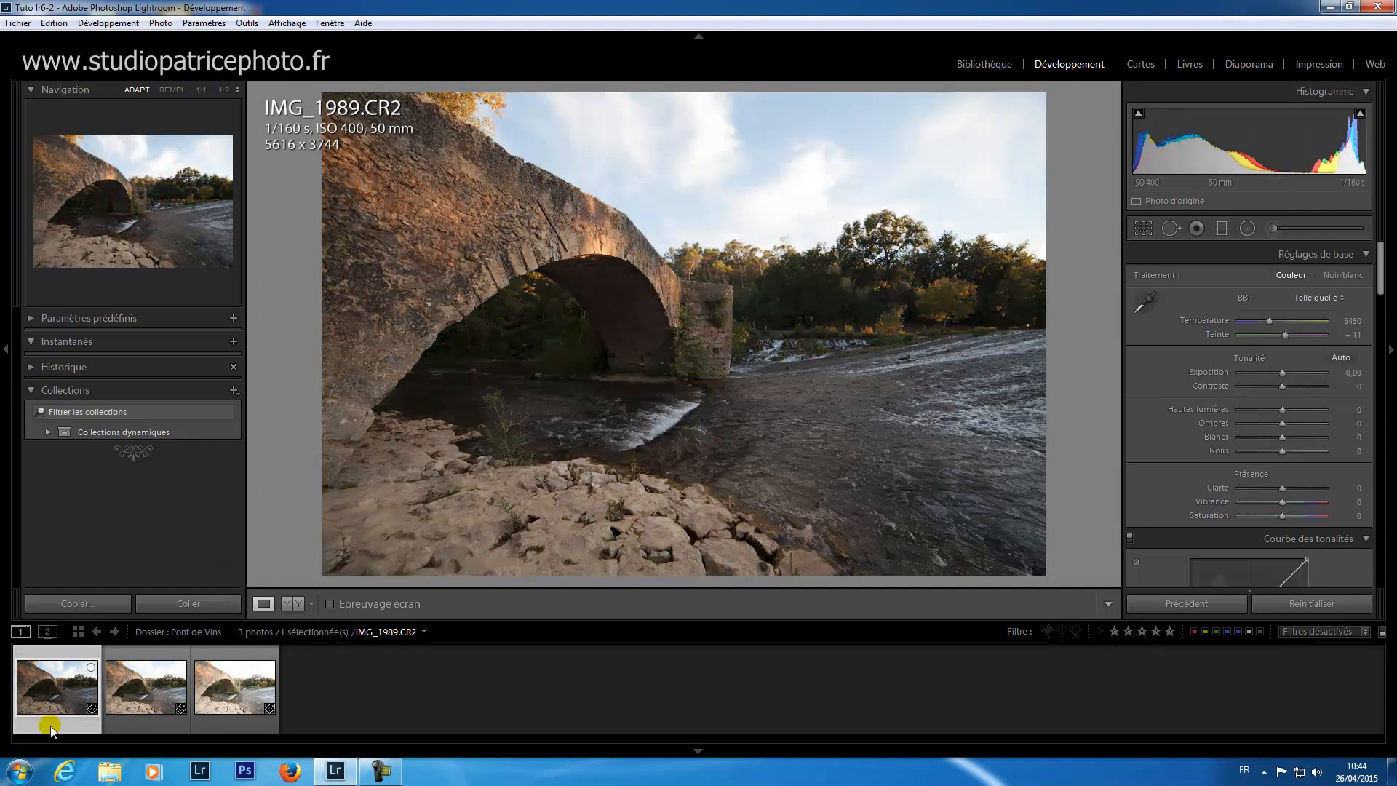
click(261, 727)
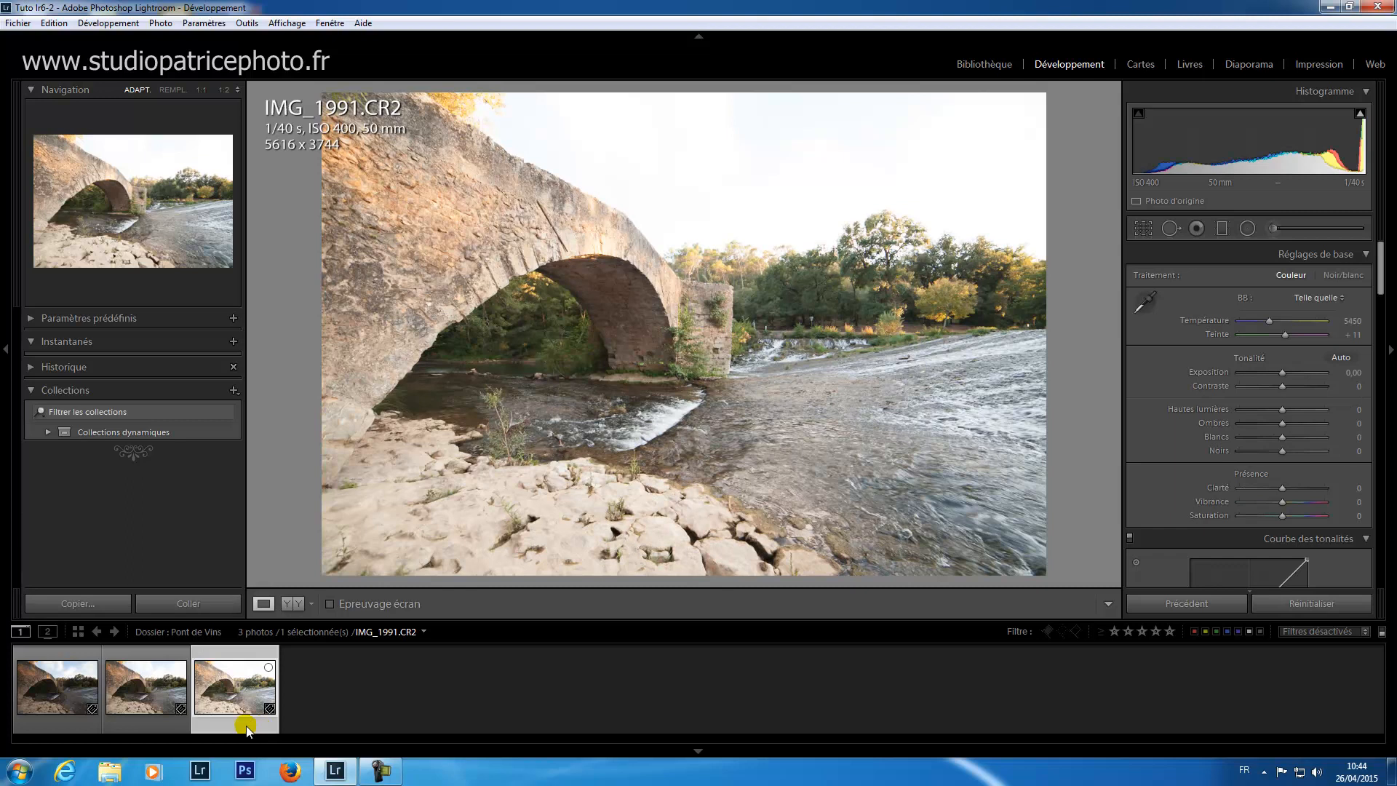
click(139, 722)
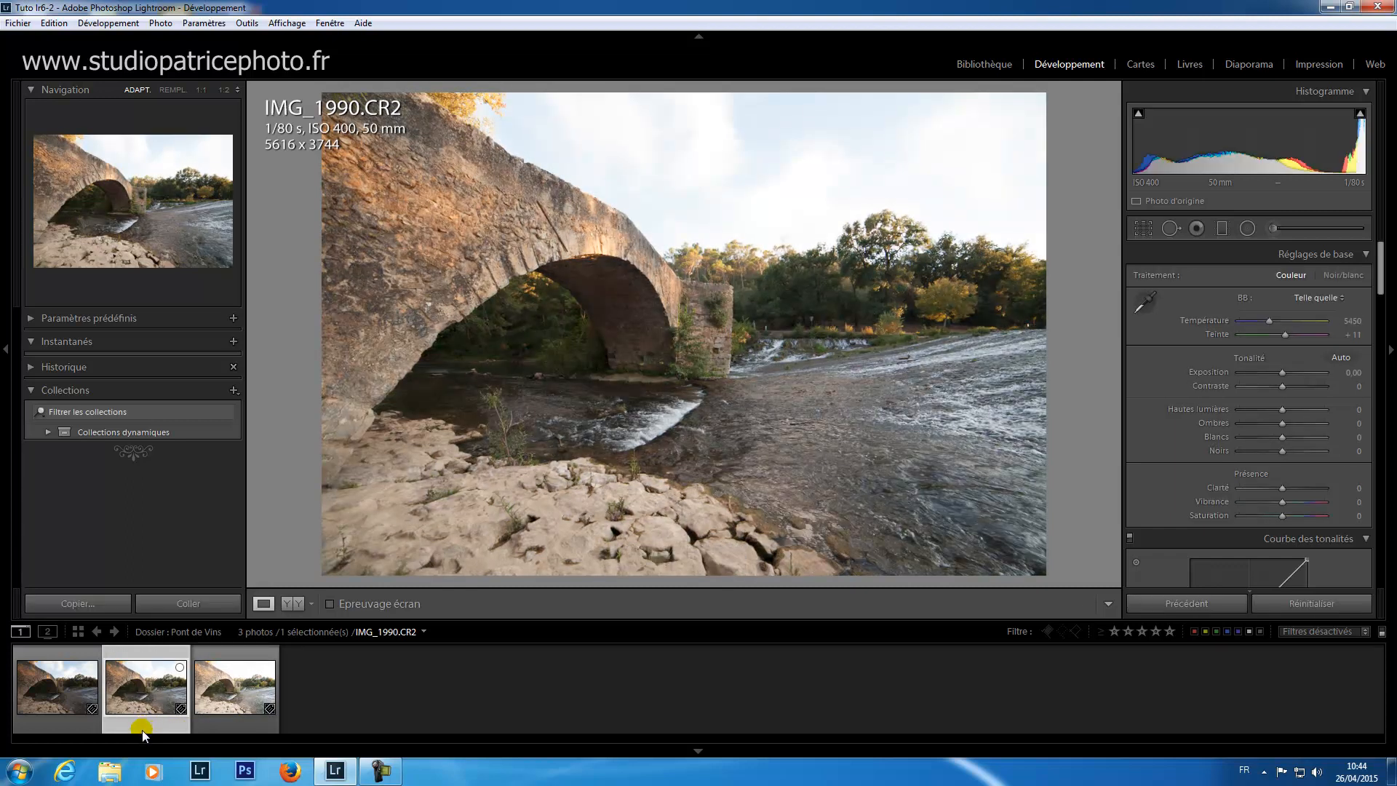
Step: Select the three bridge exposures IMG_1989 to IMG_1991 and start an HDR photo merge
click(78, 728)
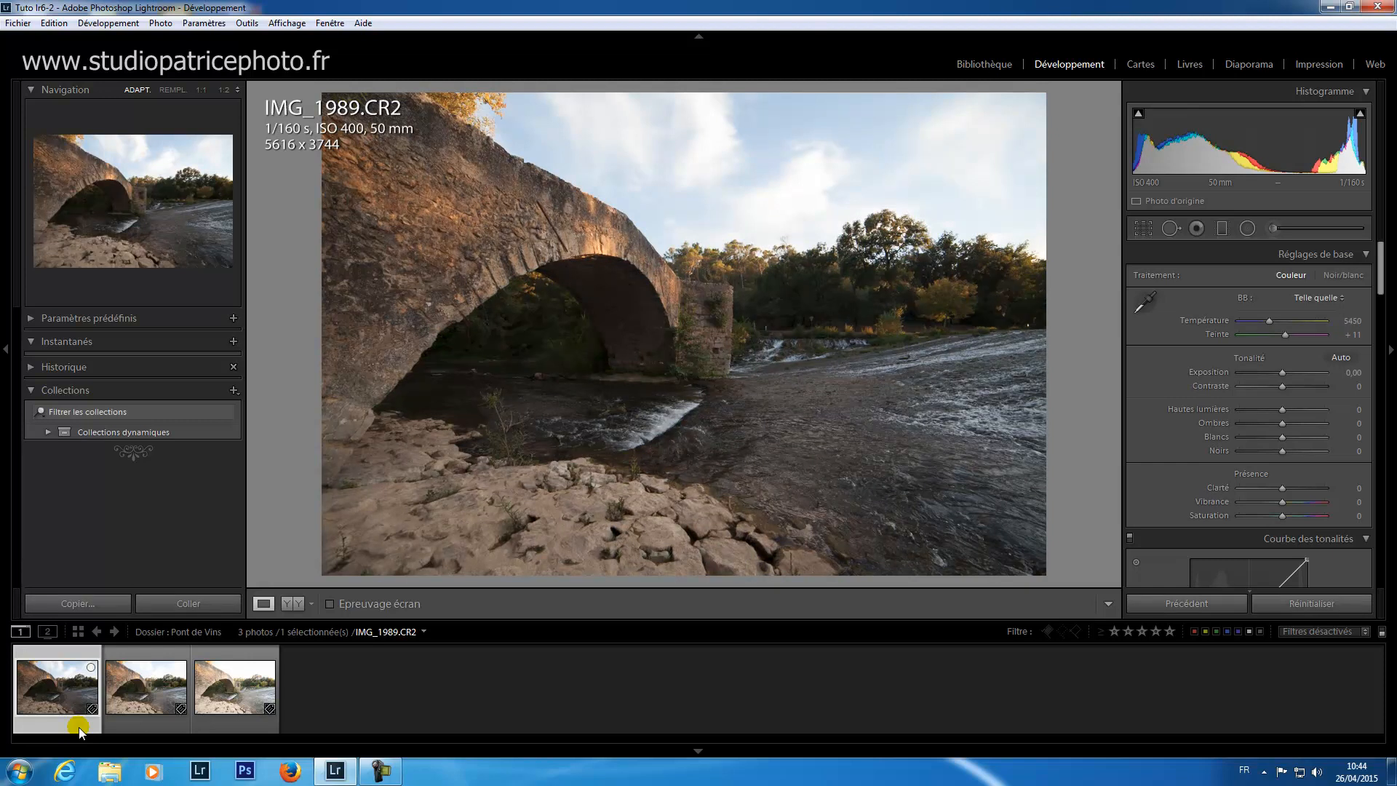
shift+click(243, 727)
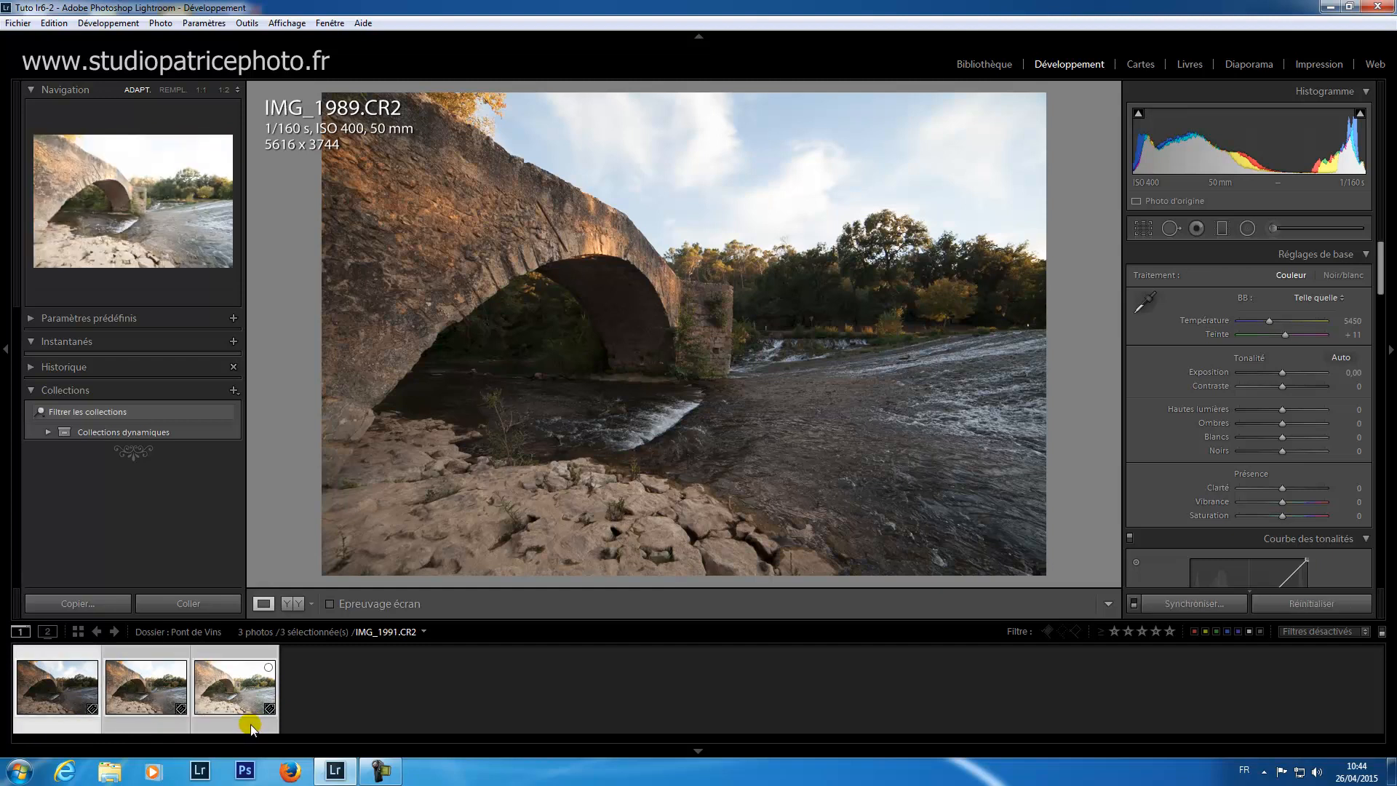
right_click(235, 683)
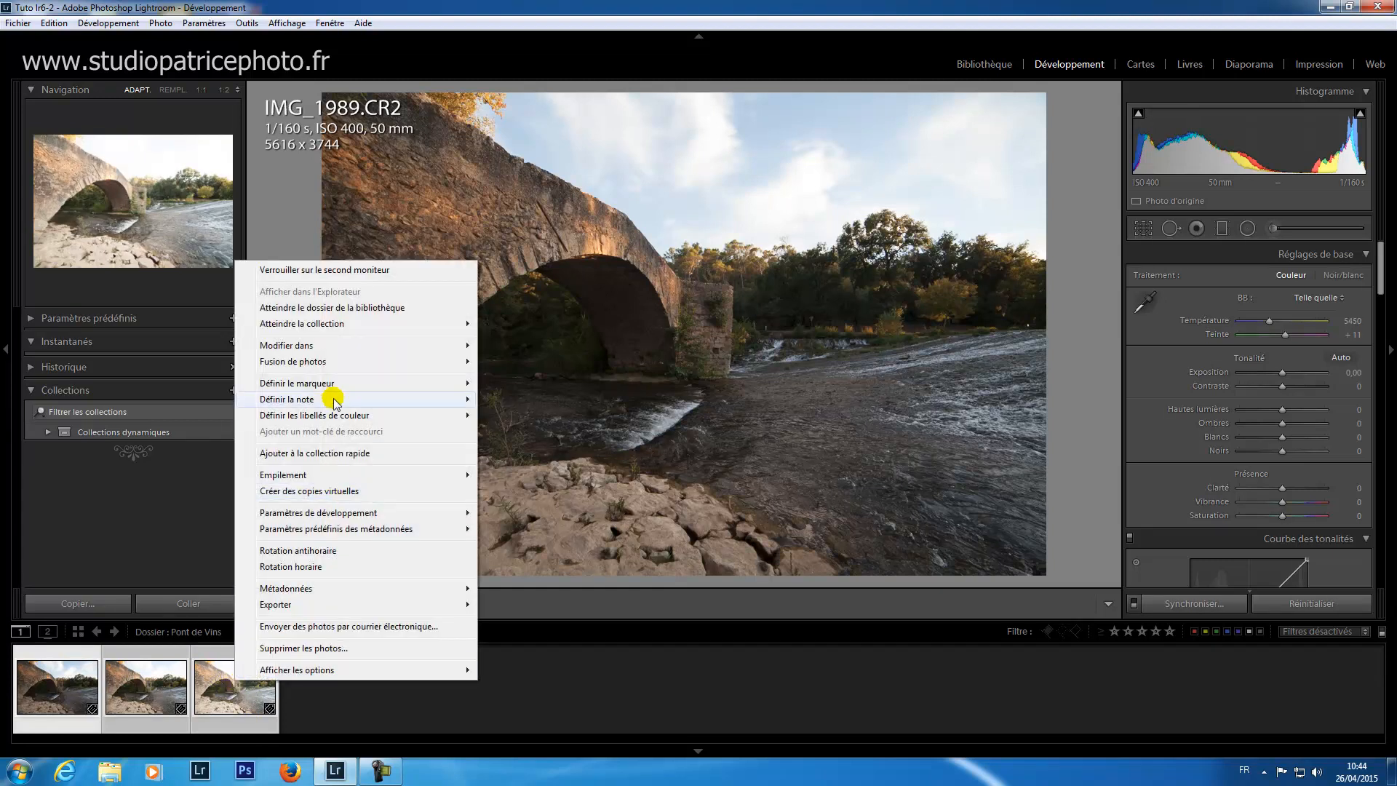
mouse_move(282, 367)
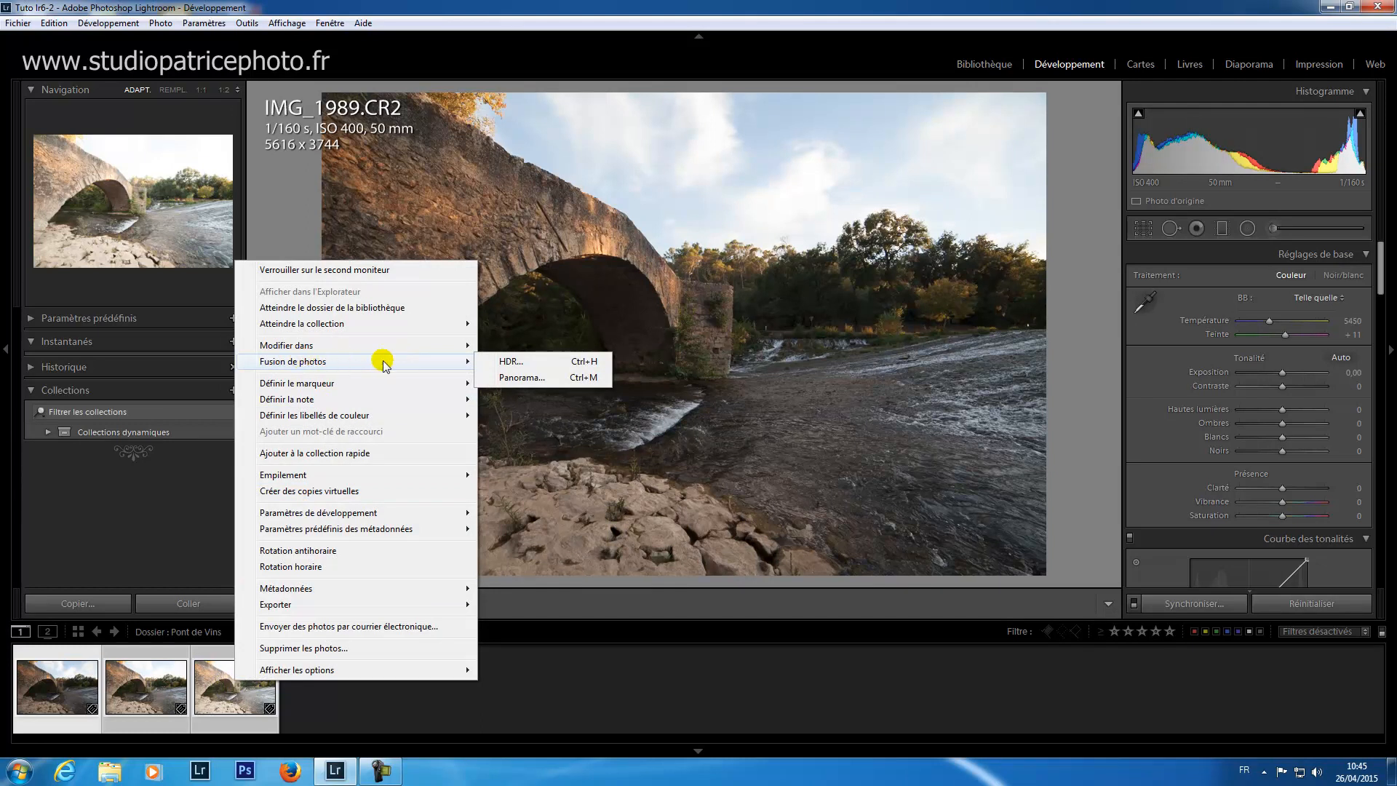
click(546, 364)
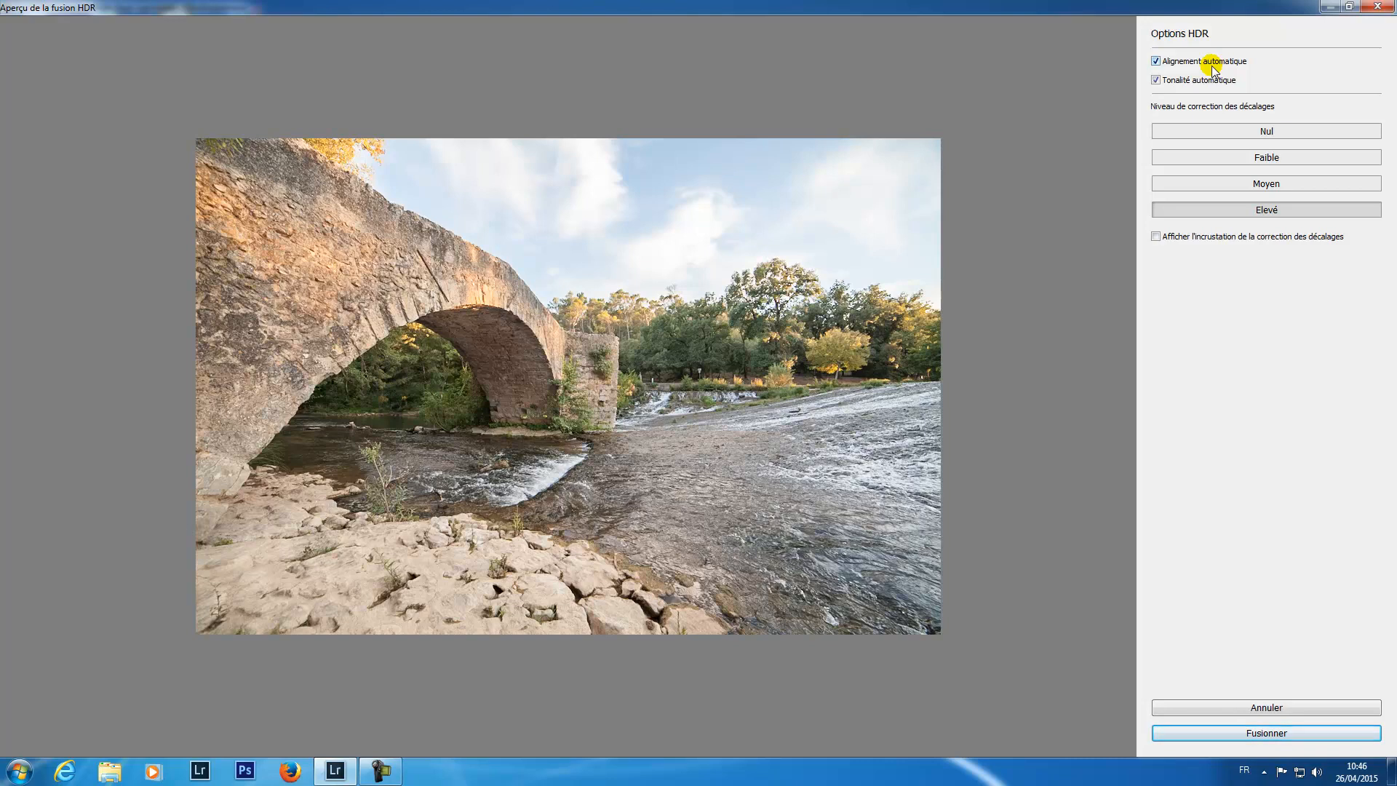
Step: Disable automatic alignment (Alignement automatique) and compare the HDR preview without and with automatic tone (Tonalité automatique)
click(1155, 62)
click(1156, 80)
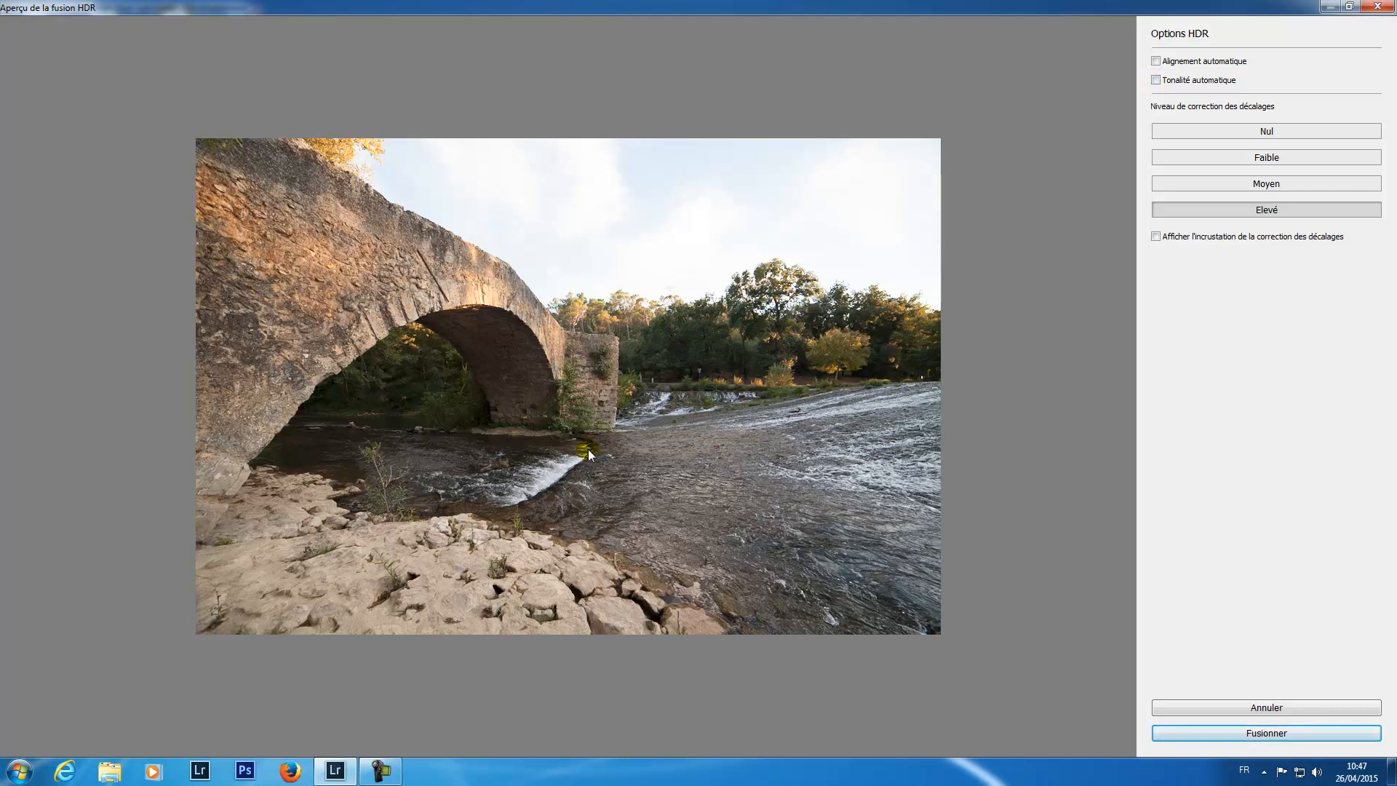
click(1157, 80)
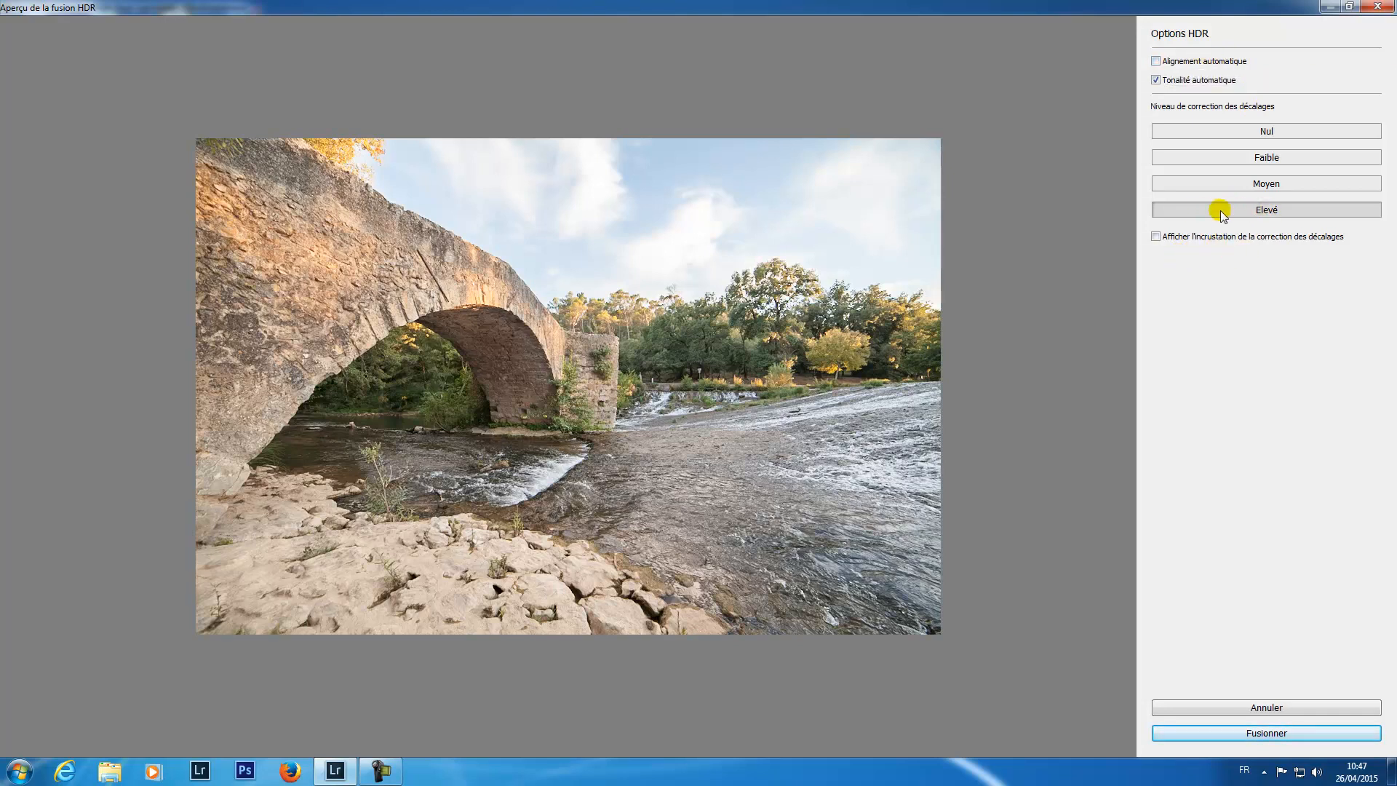
Step: Show the deghosting overlay and compare the correction levels Nul, Faible, Moyen and Elevé, finishing on Elevé
click(1157, 237)
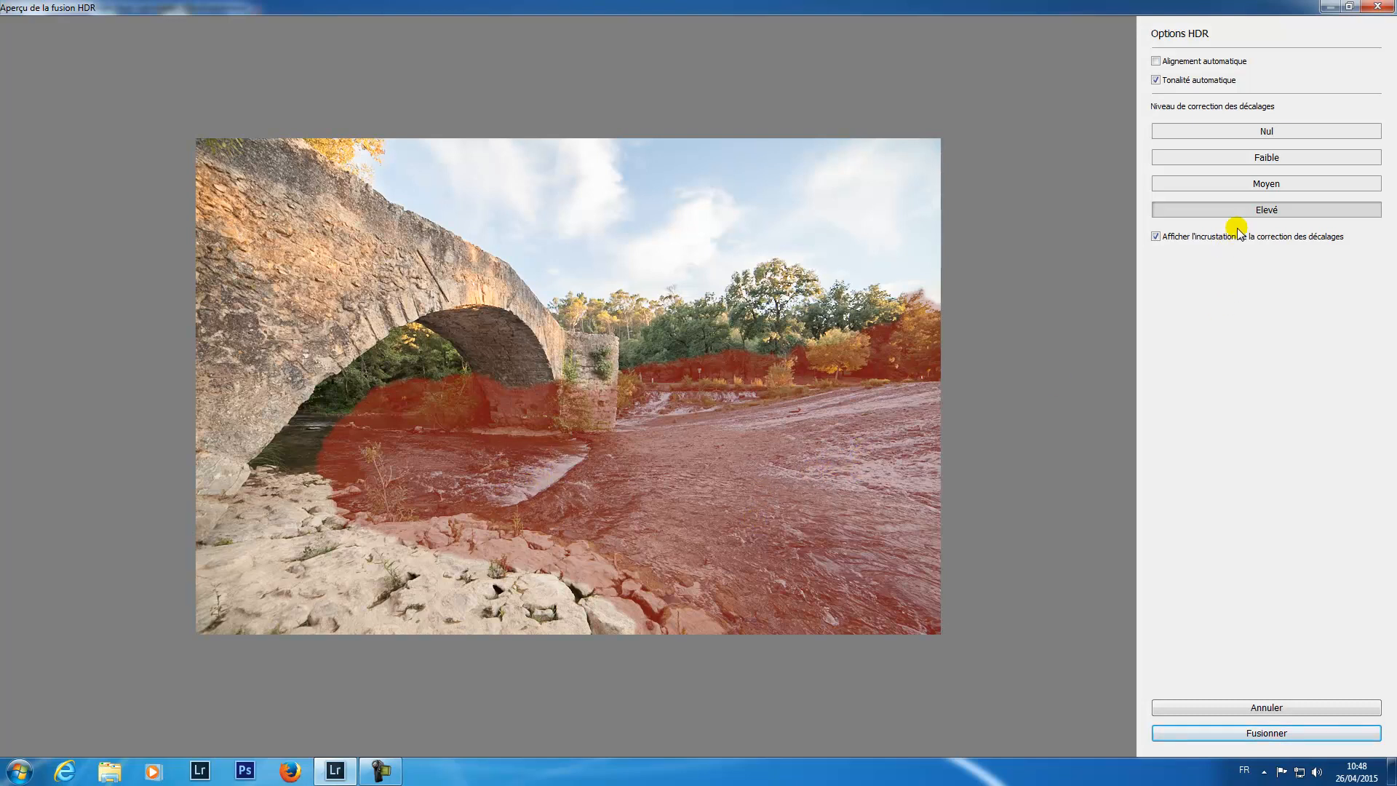
click(1230, 133)
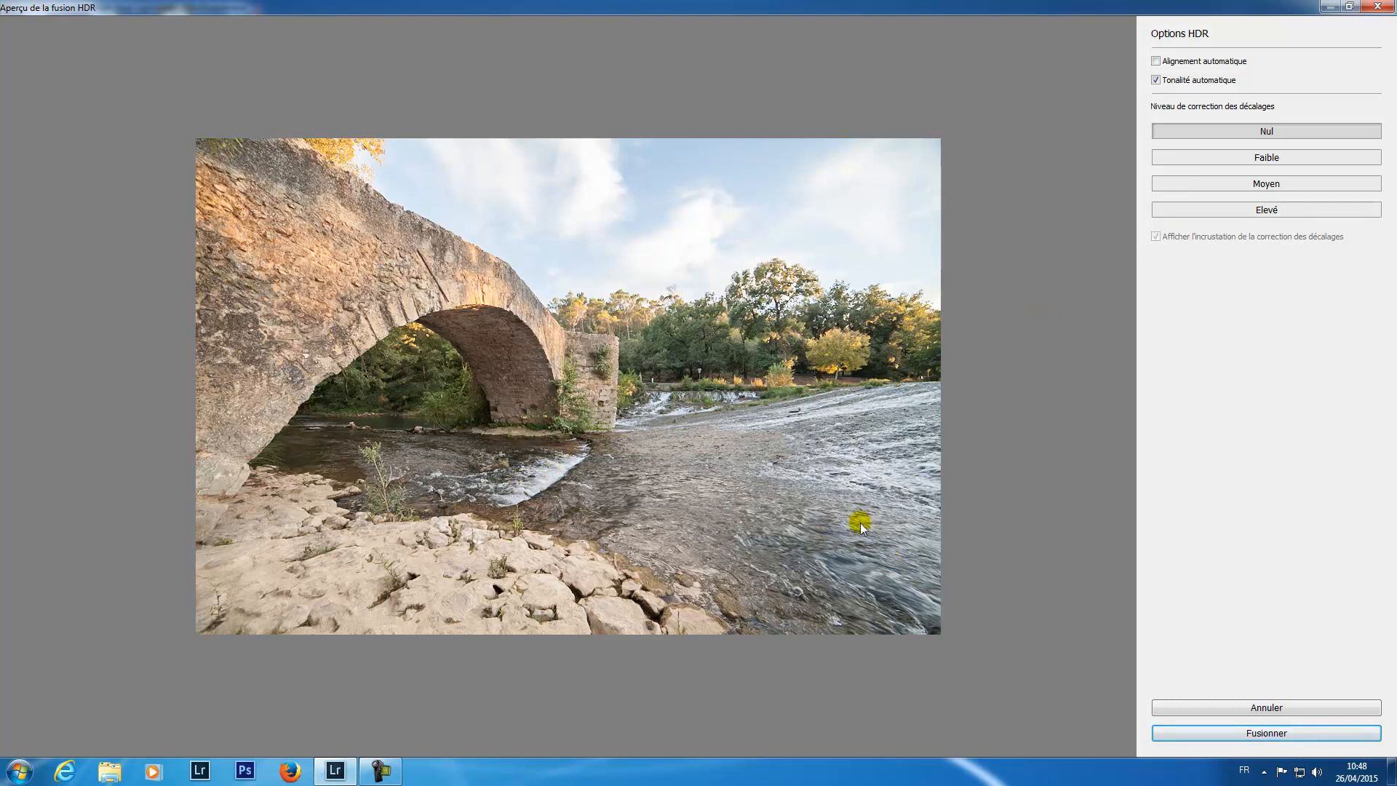
click(1188, 161)
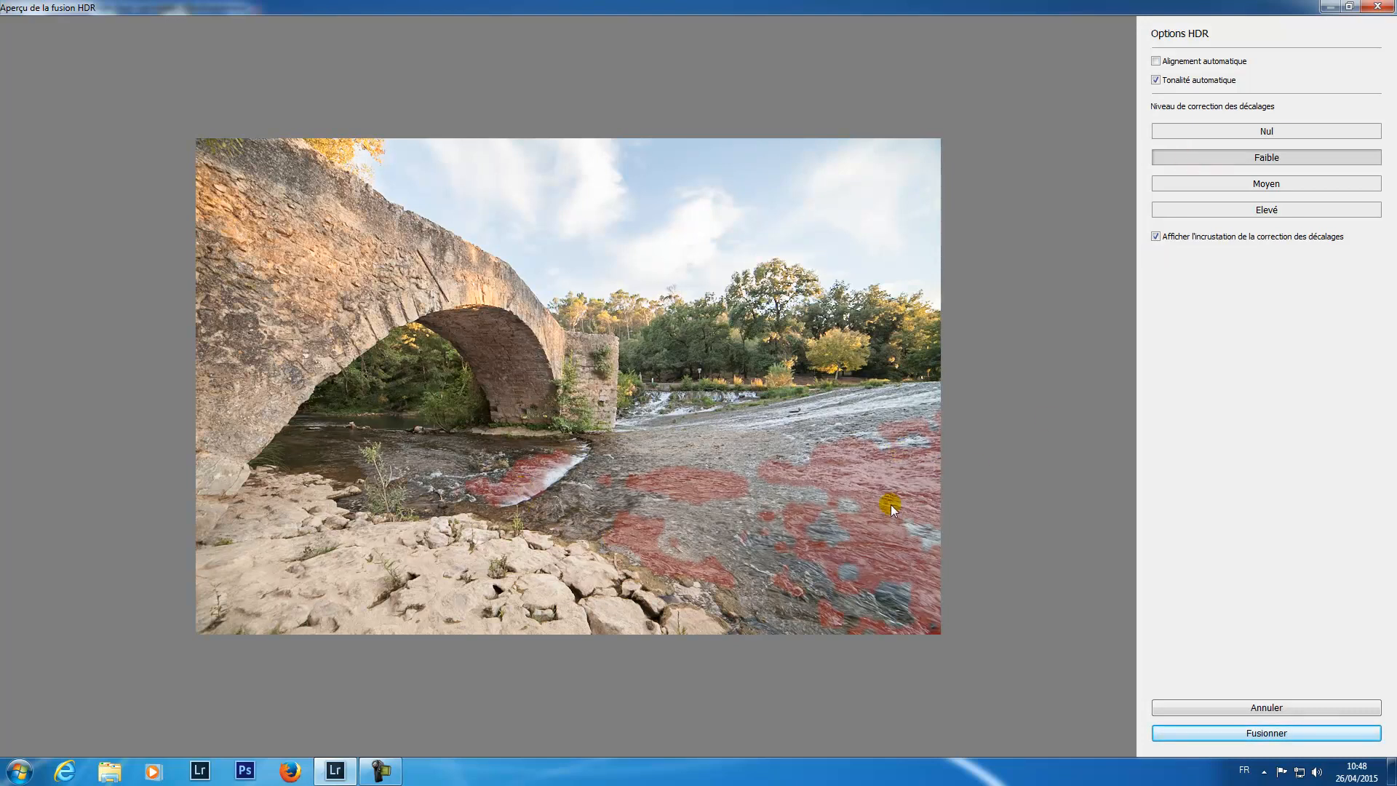
click(1227, 185)
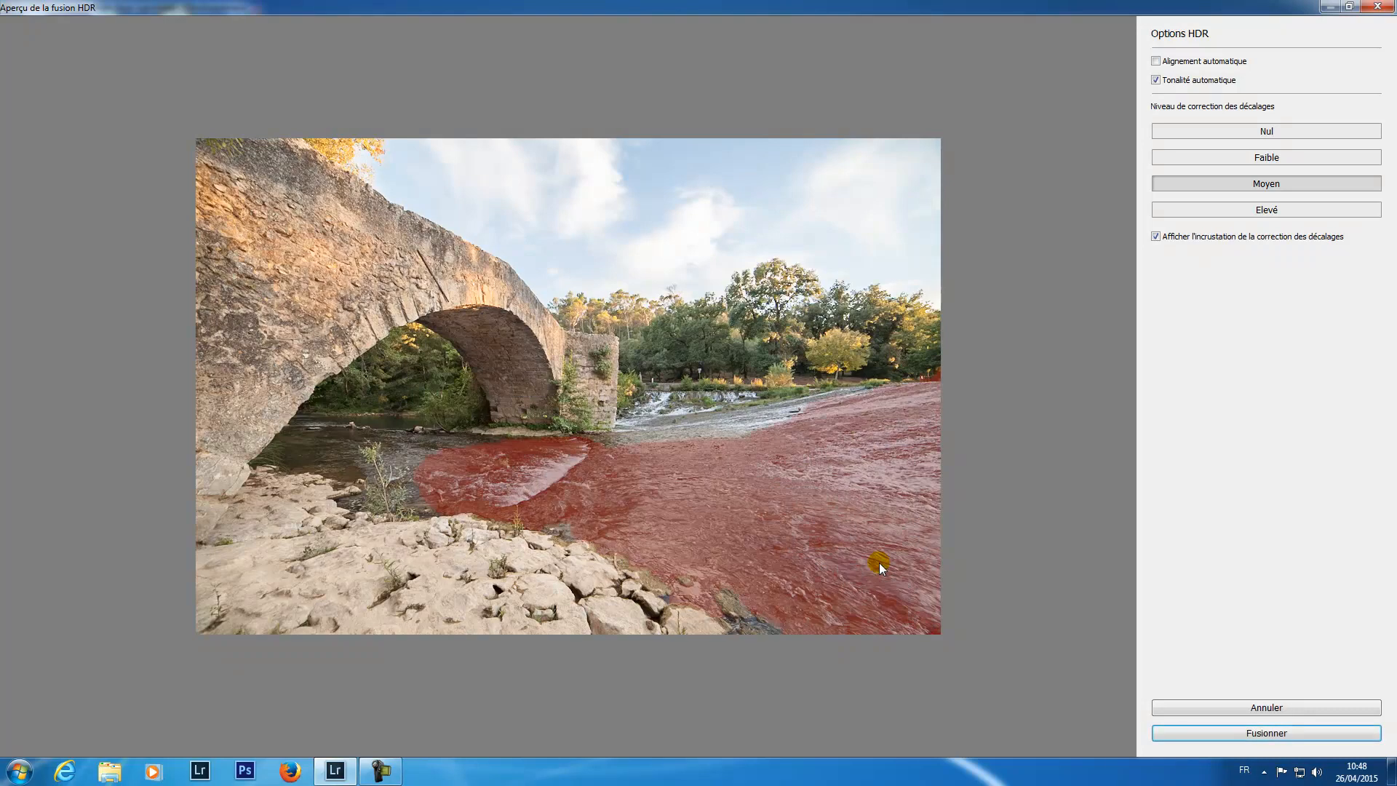
click(1199, 209)
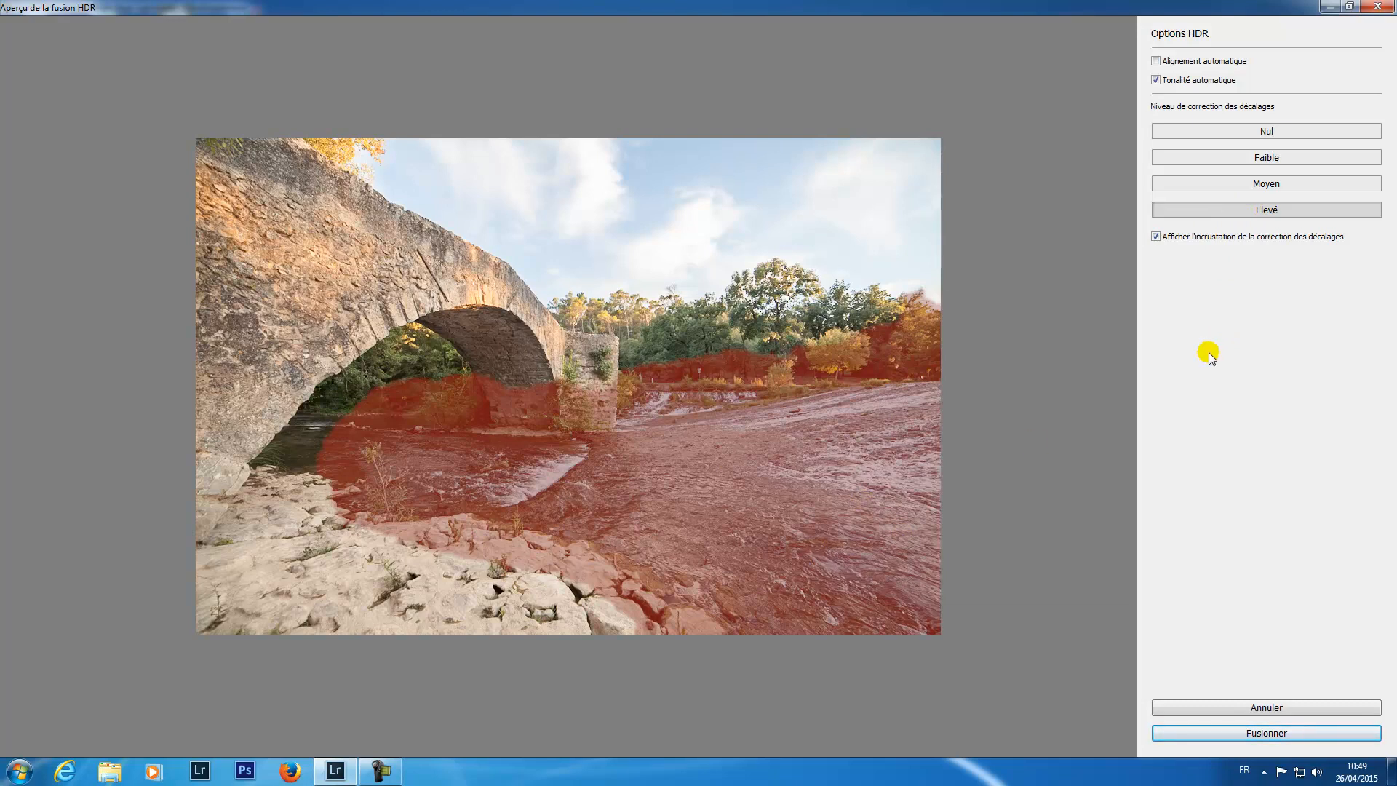
Step: Enable automatic alignment, hide the deghosting overlay and merge the photos into an HDR image
click(1156, 61)
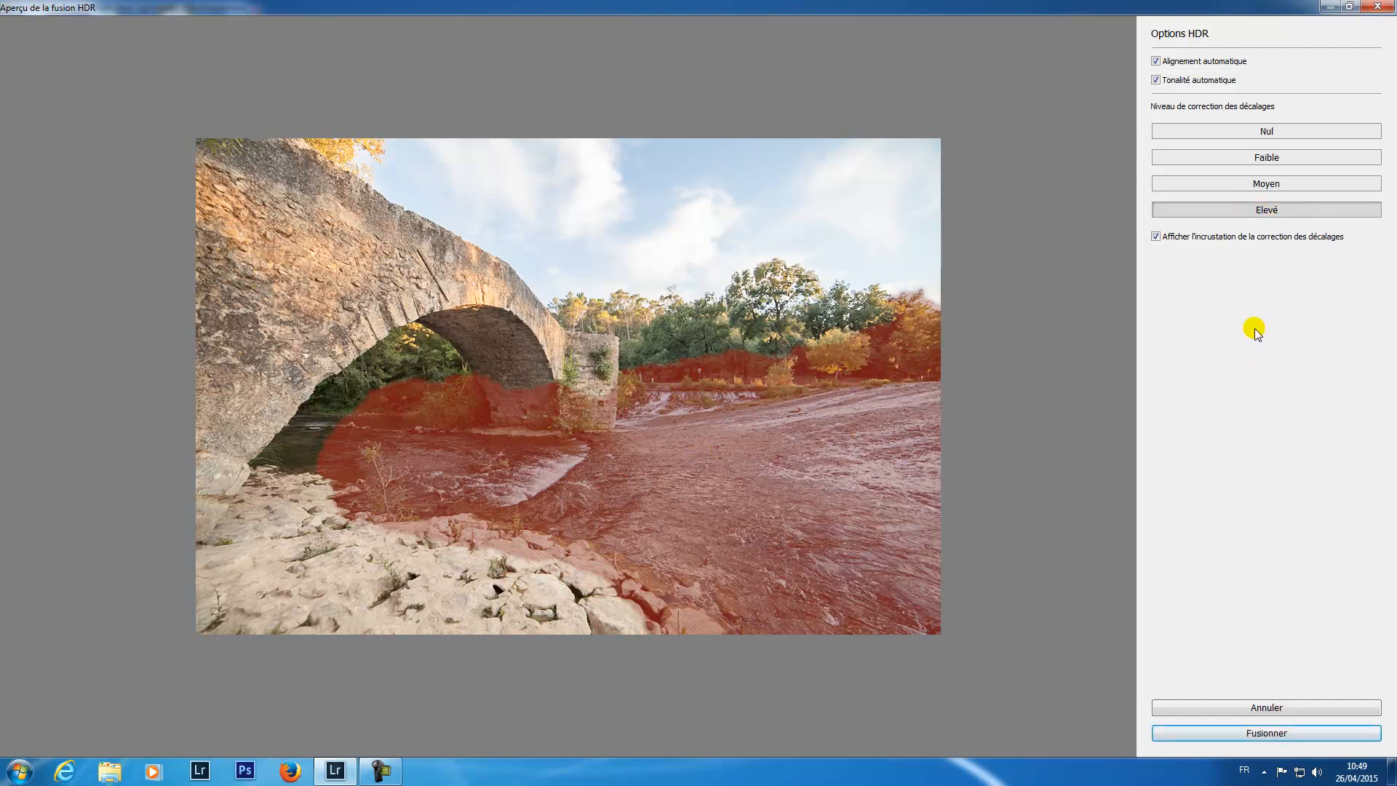
click(1155, 237)
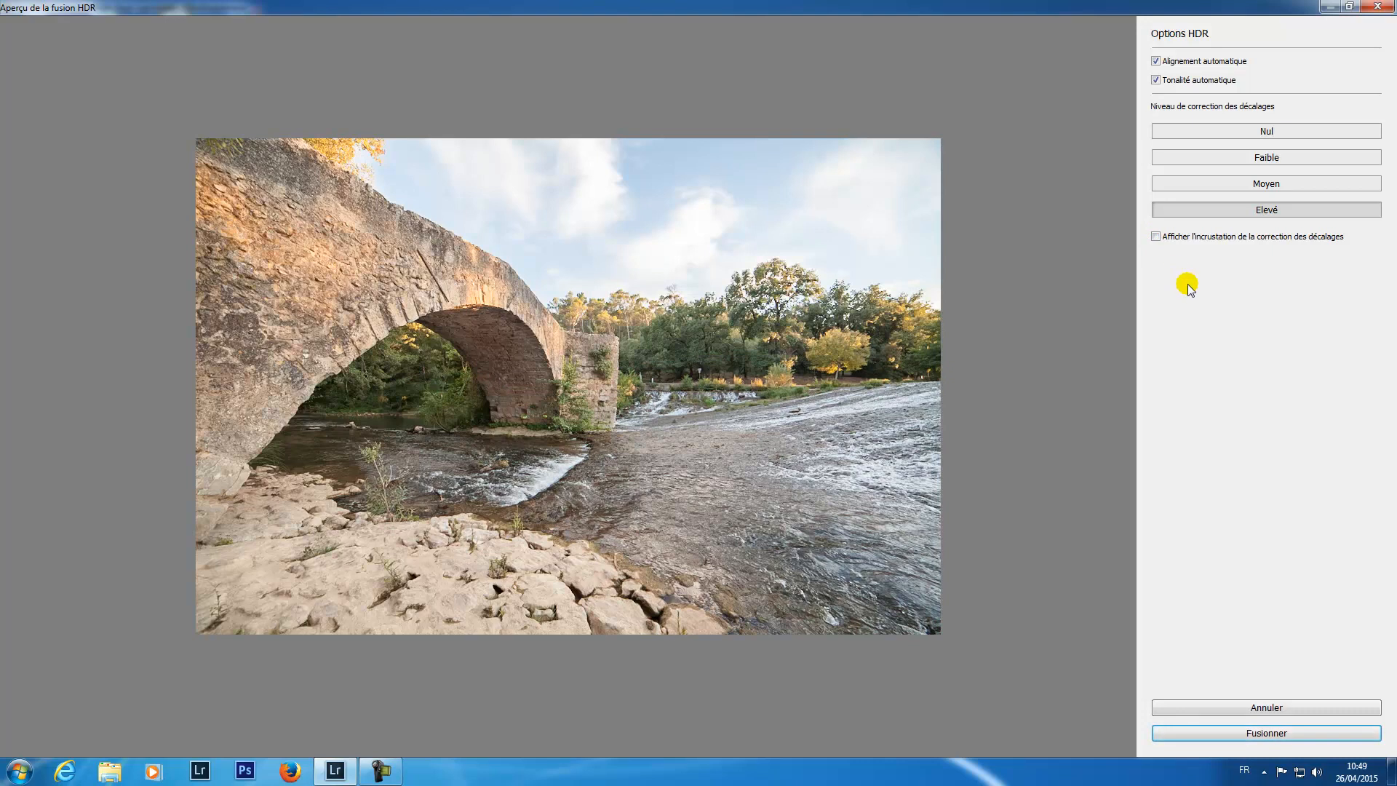
click(1266, 733)
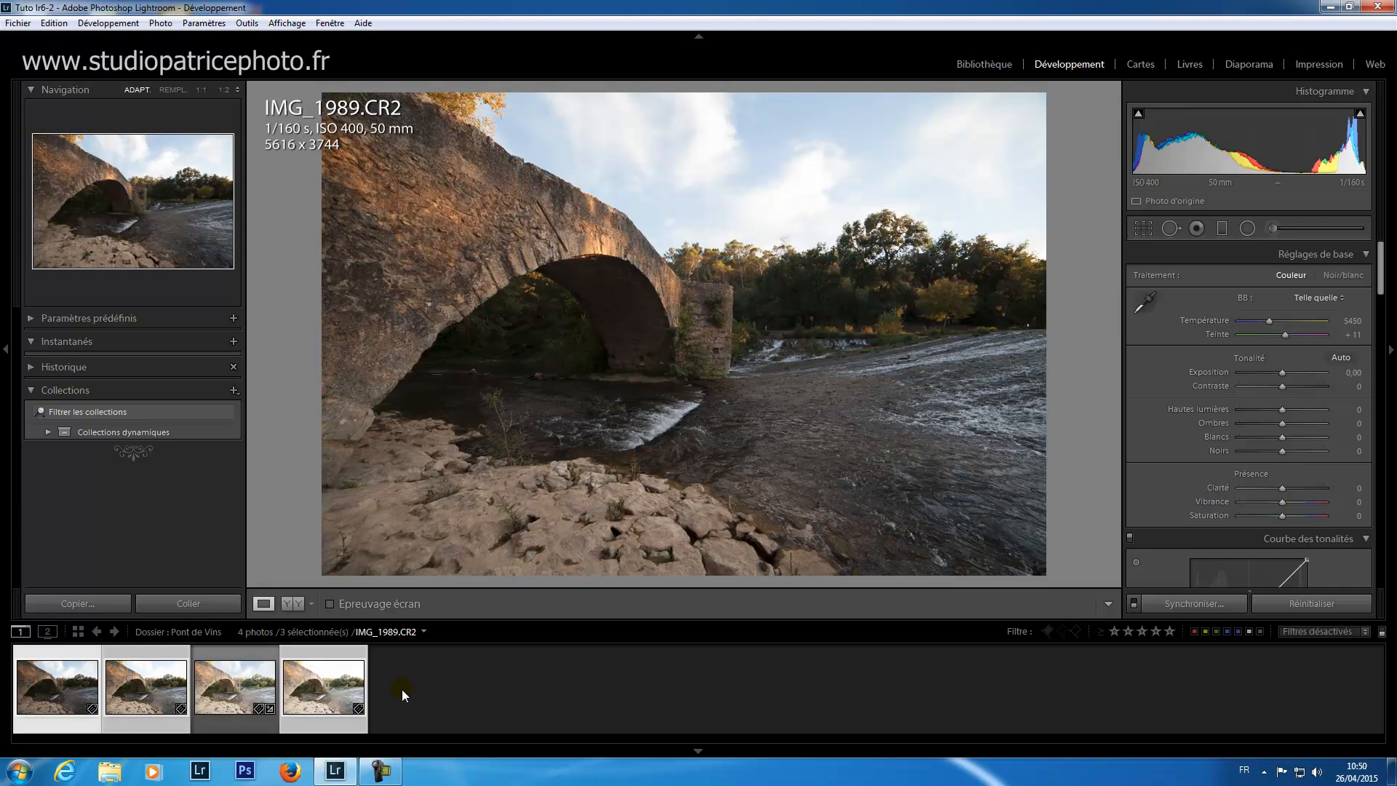
Step: Open the merged IMG_1989-HDR.dng and reset all its development settings
click(227, 684)
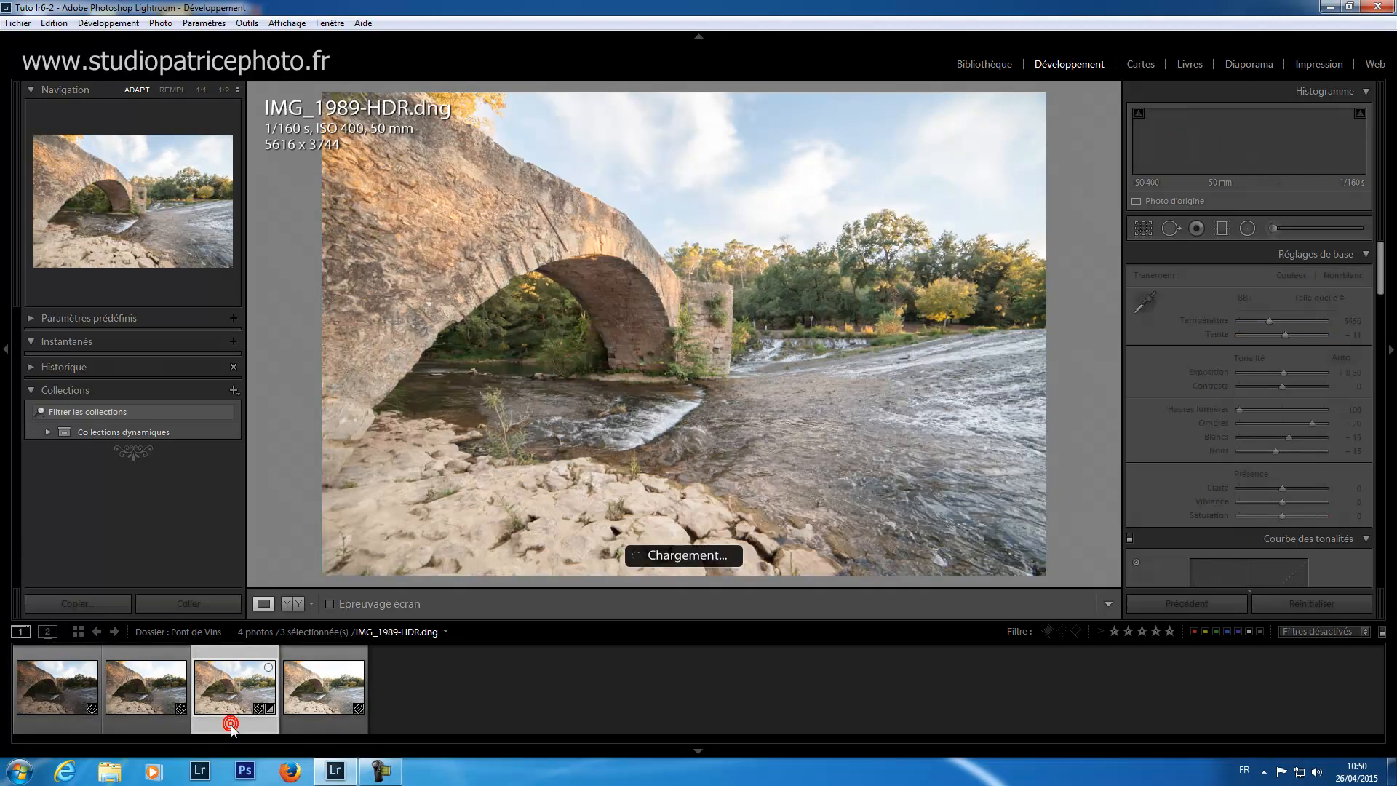
click(231, 726)
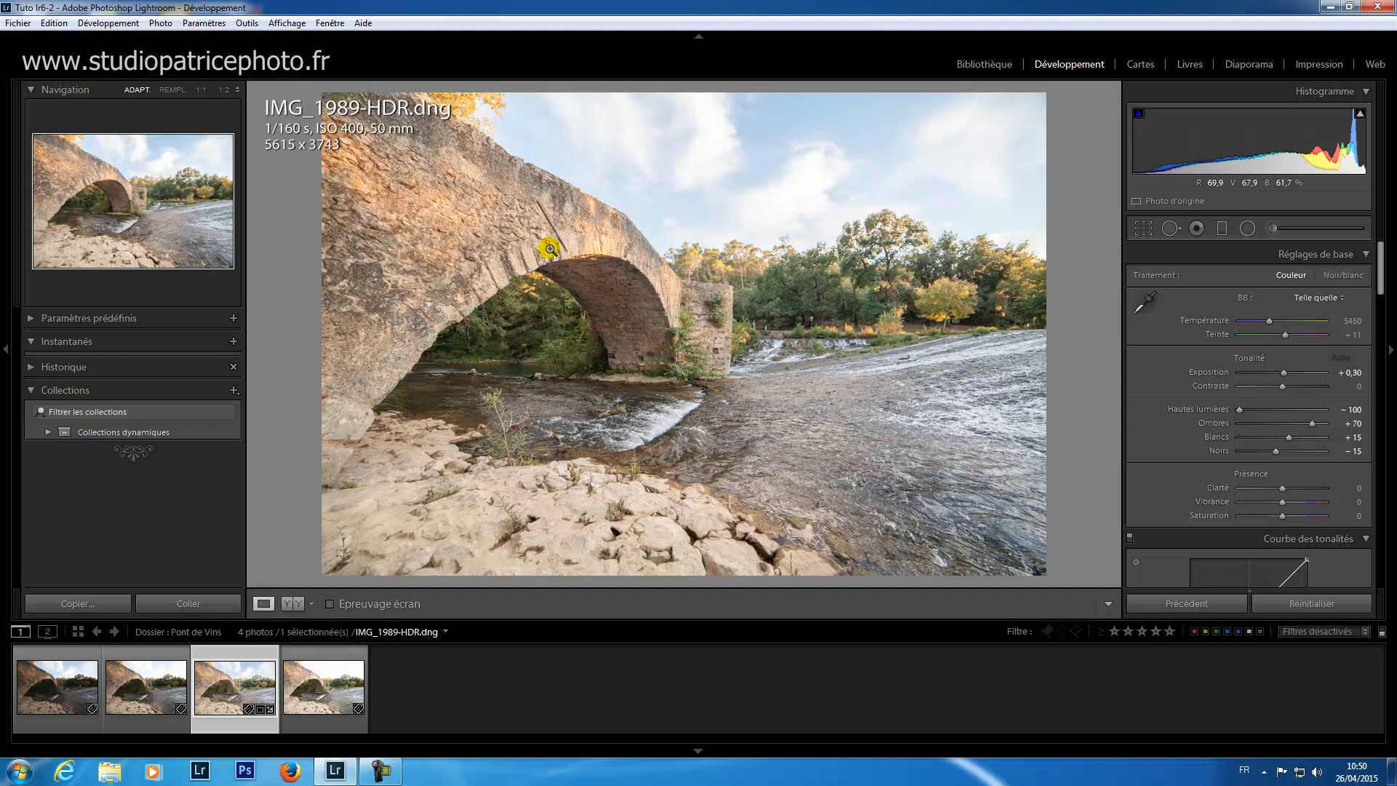
click(48, 699)
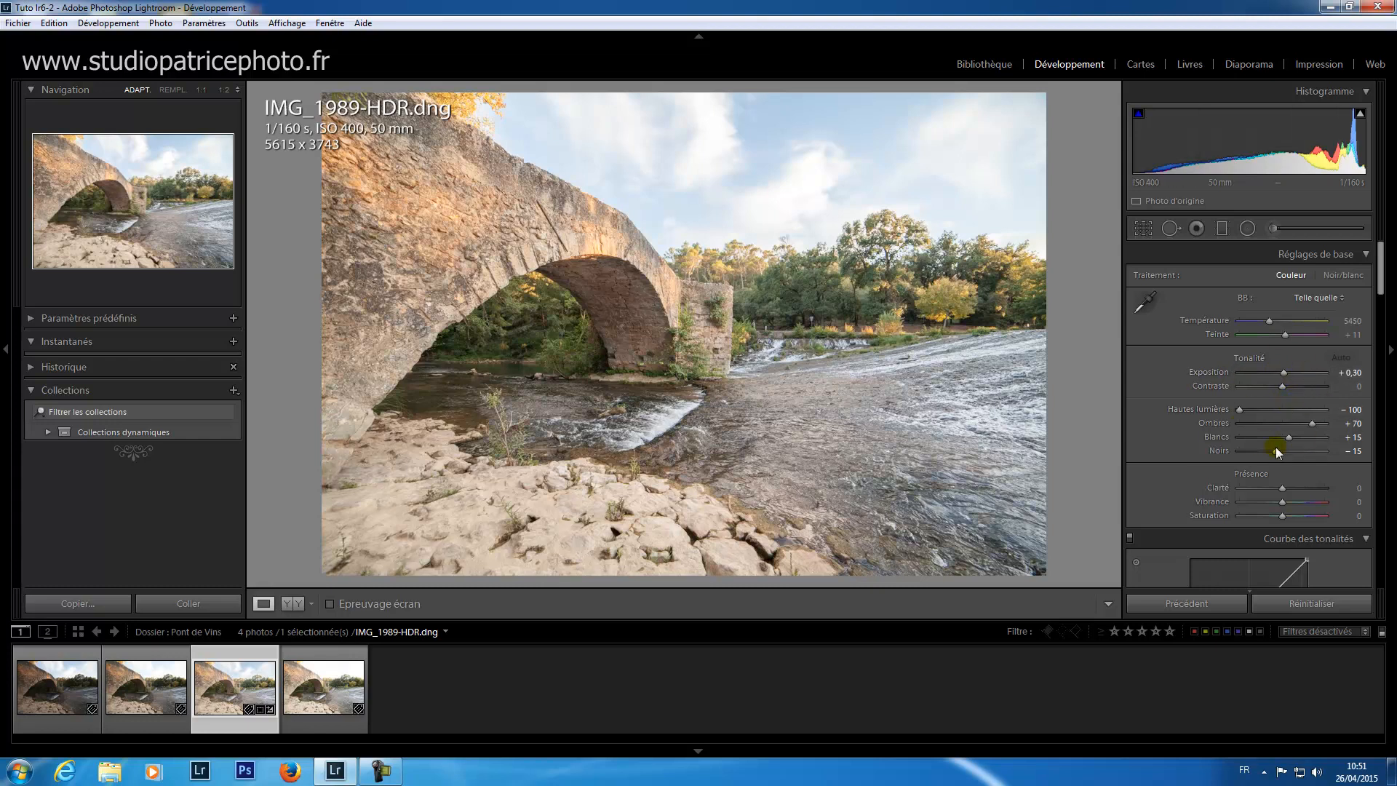
click(1322, 606)
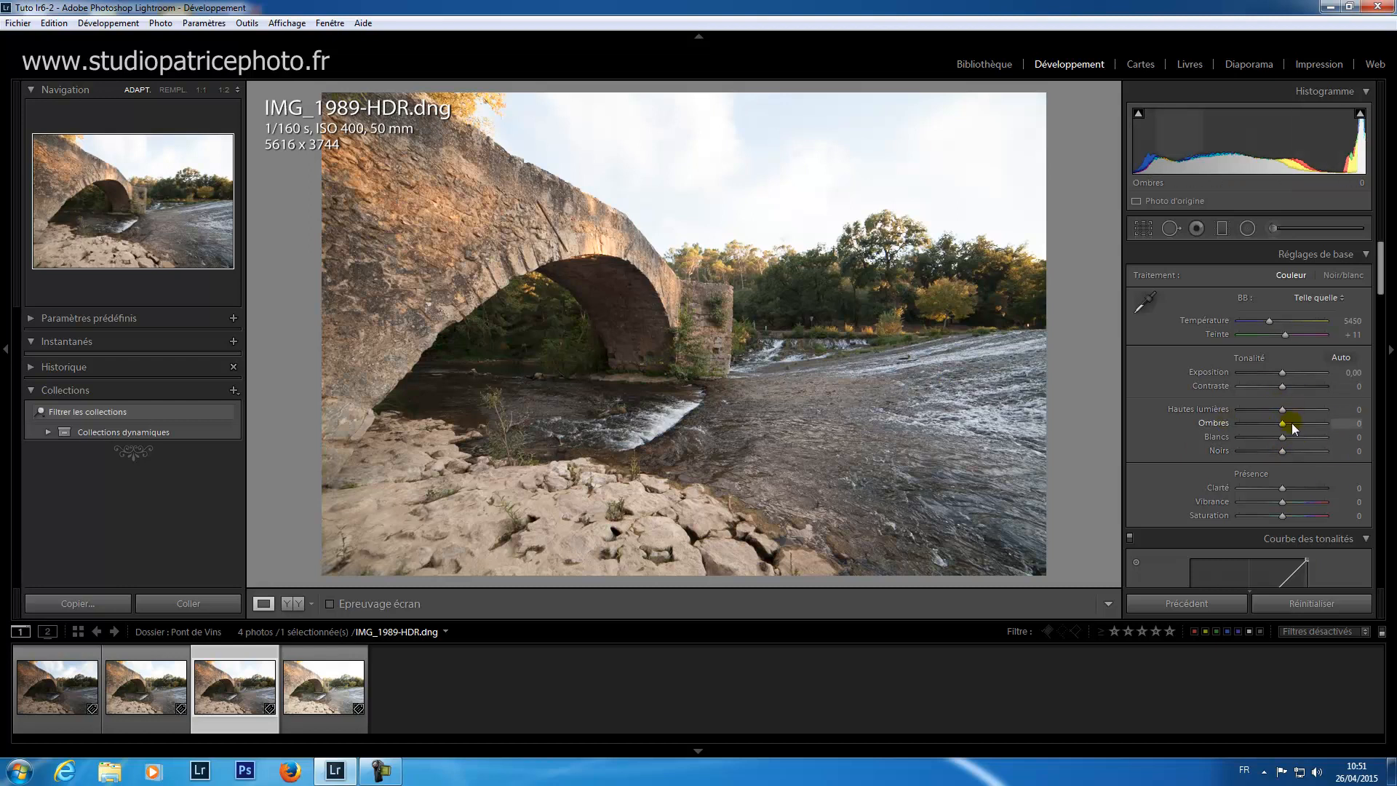
Step: Lower the HDR image's highlights (Hautes lumières) to -100 and raise its shadows (Ombres) to +58
drag(1282, 410, 1228, 410)
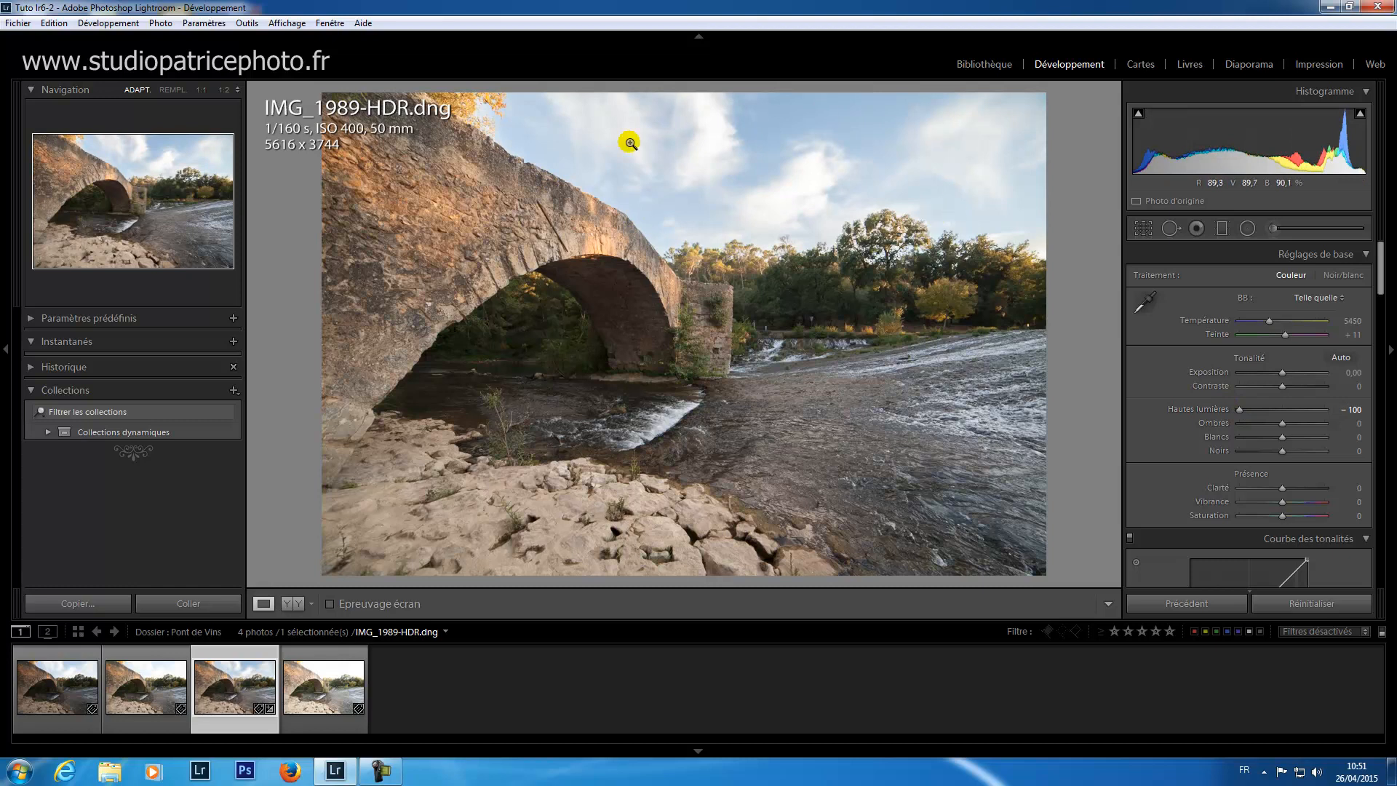
drag(1239, 410, 1225, 410)
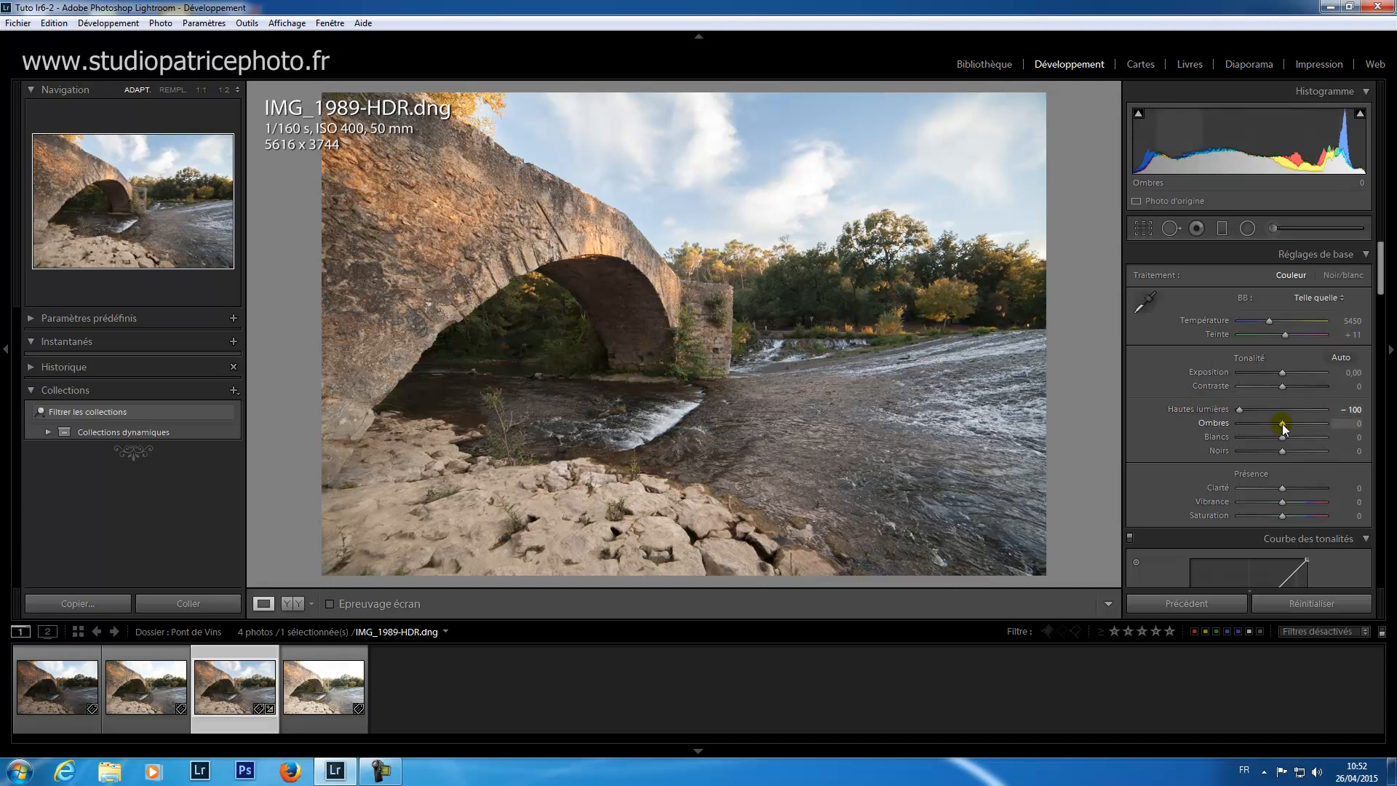
drag(1281, 423, 1304, 424)
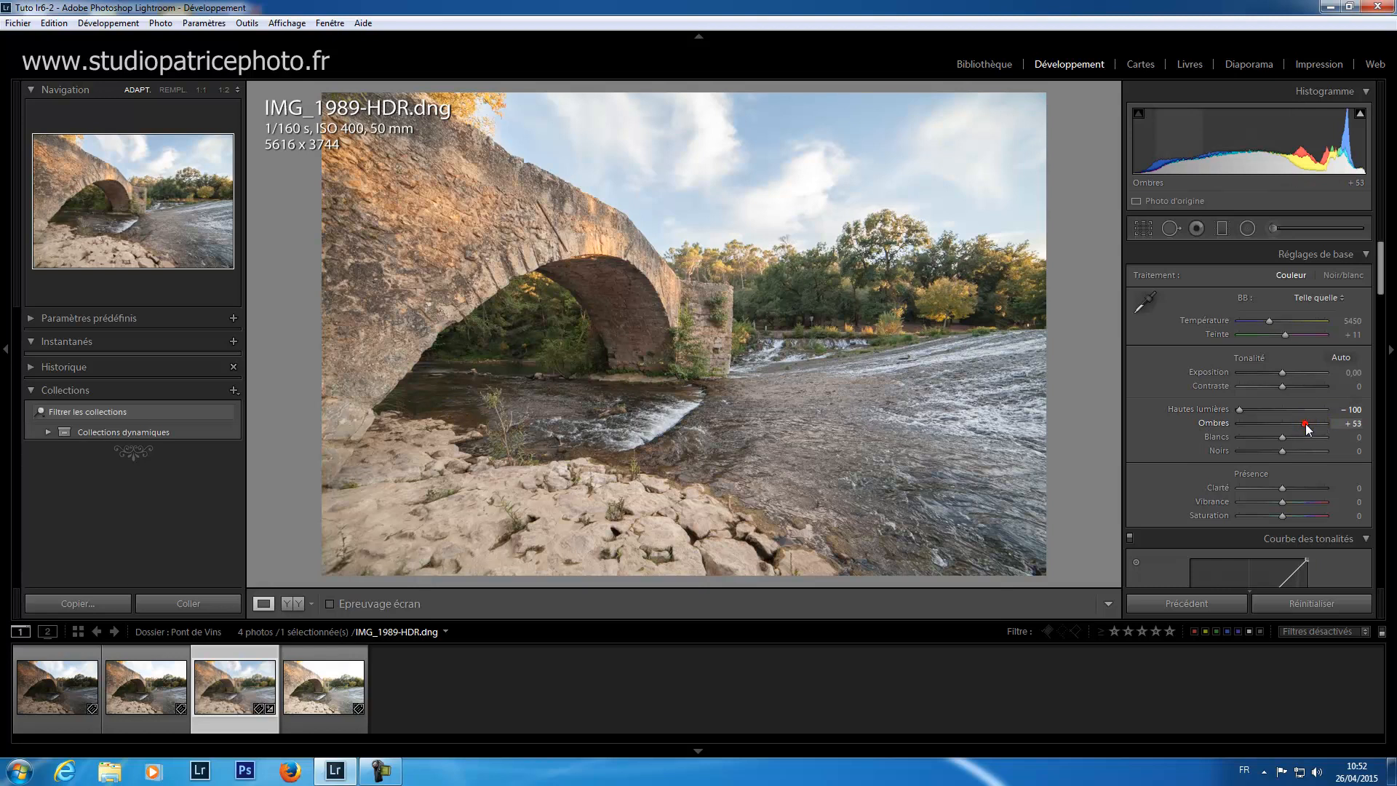
drag(1307, 422, 1308, 422)
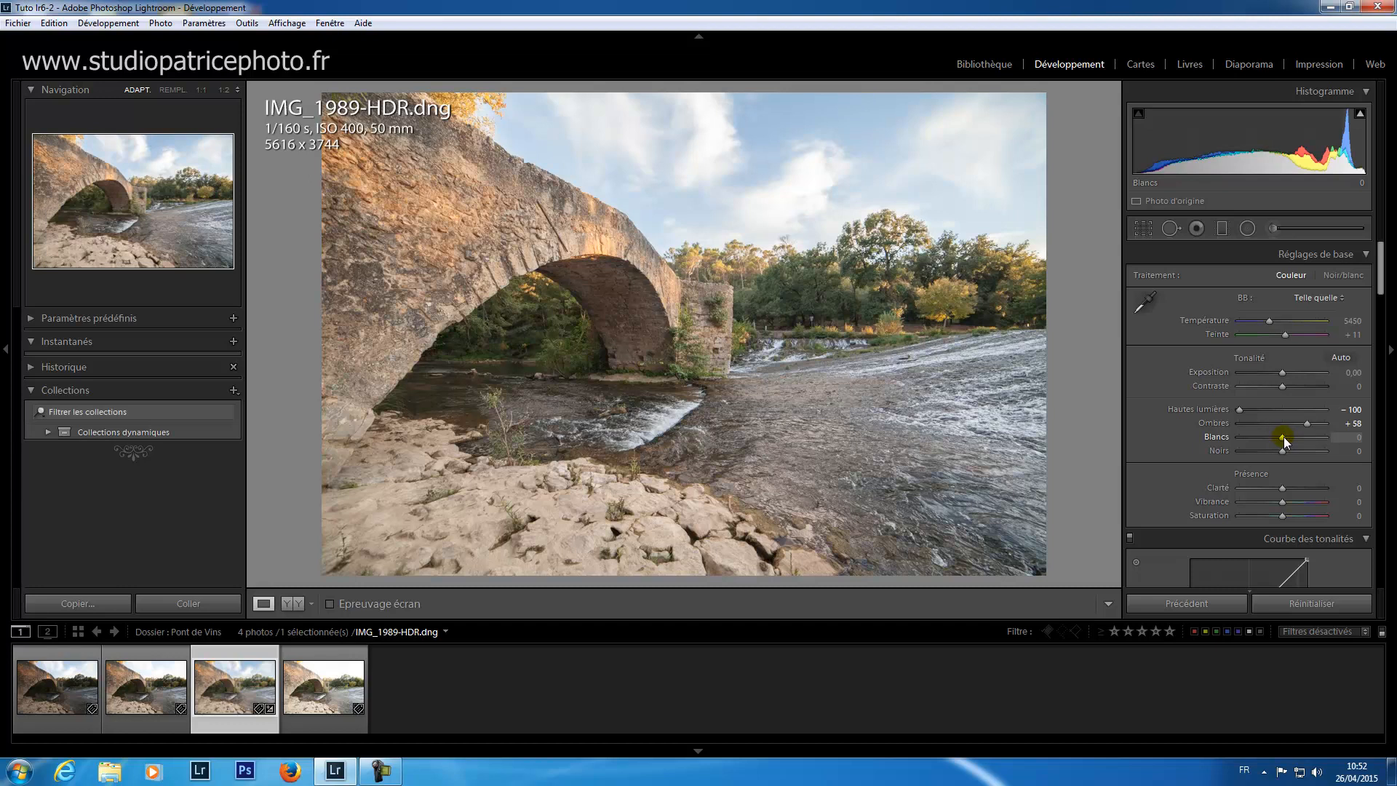
Step: Raise the HDR image's whites (Blancs) to +19 and lower its blacks (Noirs) to -15 using the clipping preview
key(alt)
alt+click(1282, 437)
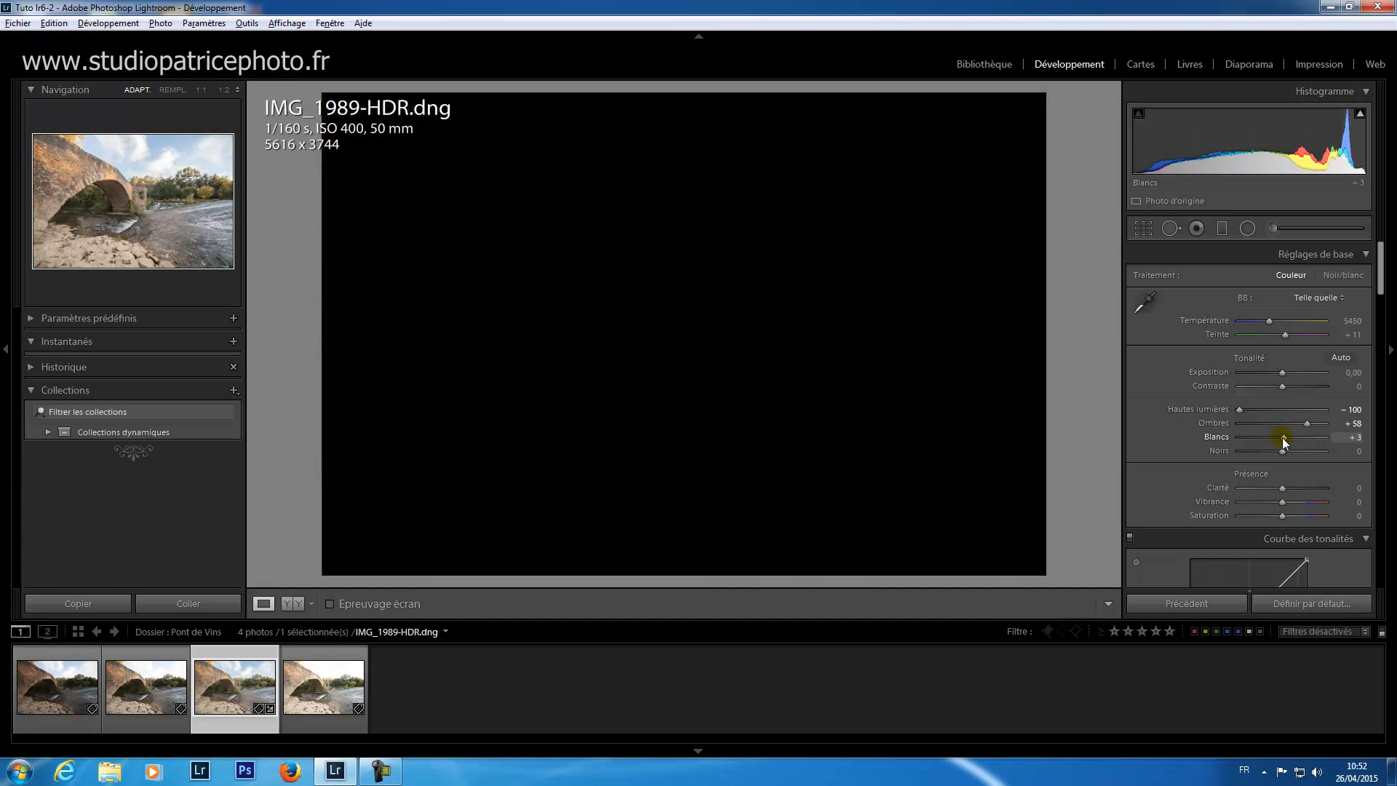
drag(1283, 438, 1286, 439)
mouse_move(1285, 438)
mouse_down()
mouse_move(1336, 441)
mouse_move(1240, 449)
mouse_move(1272, 448)
mouse_up()
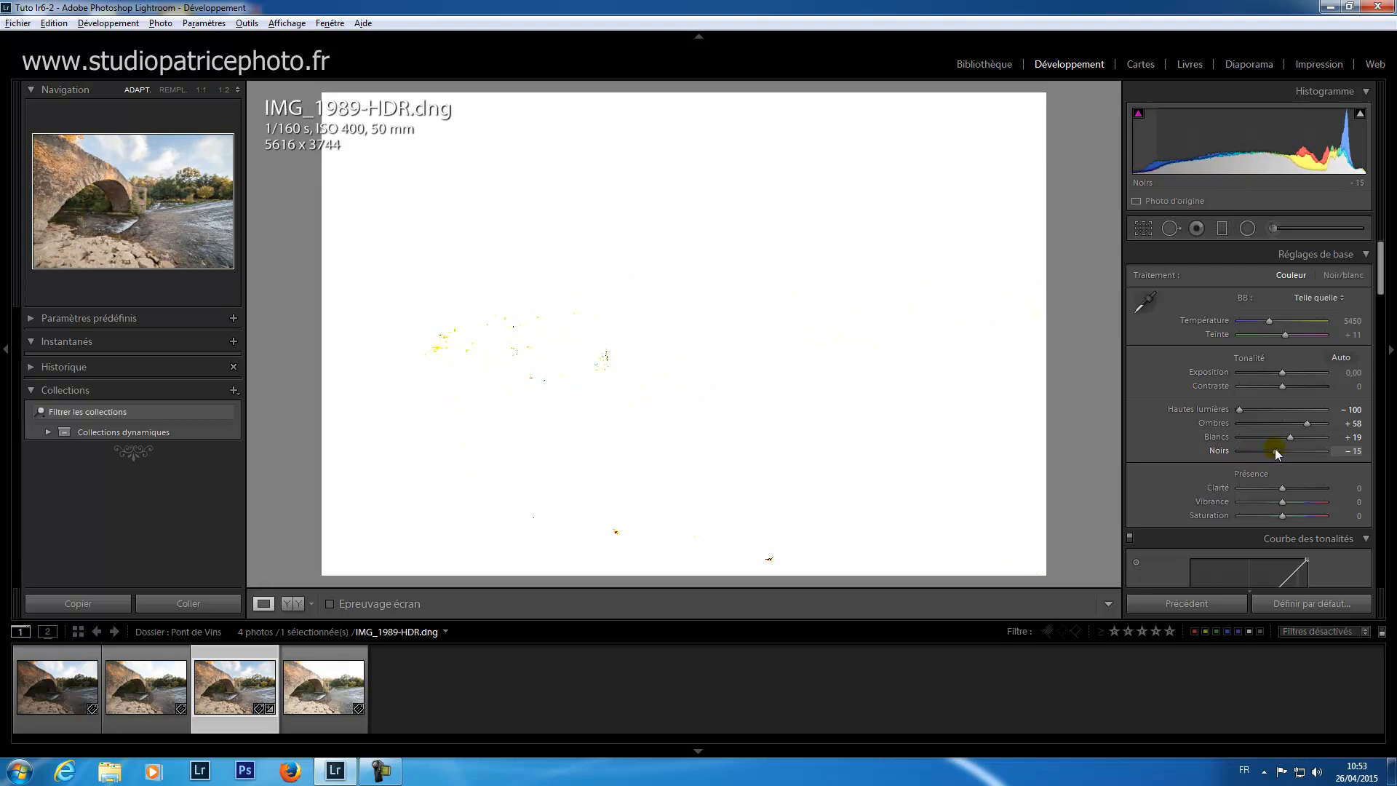
drag(1275, 448, 1274, 448)
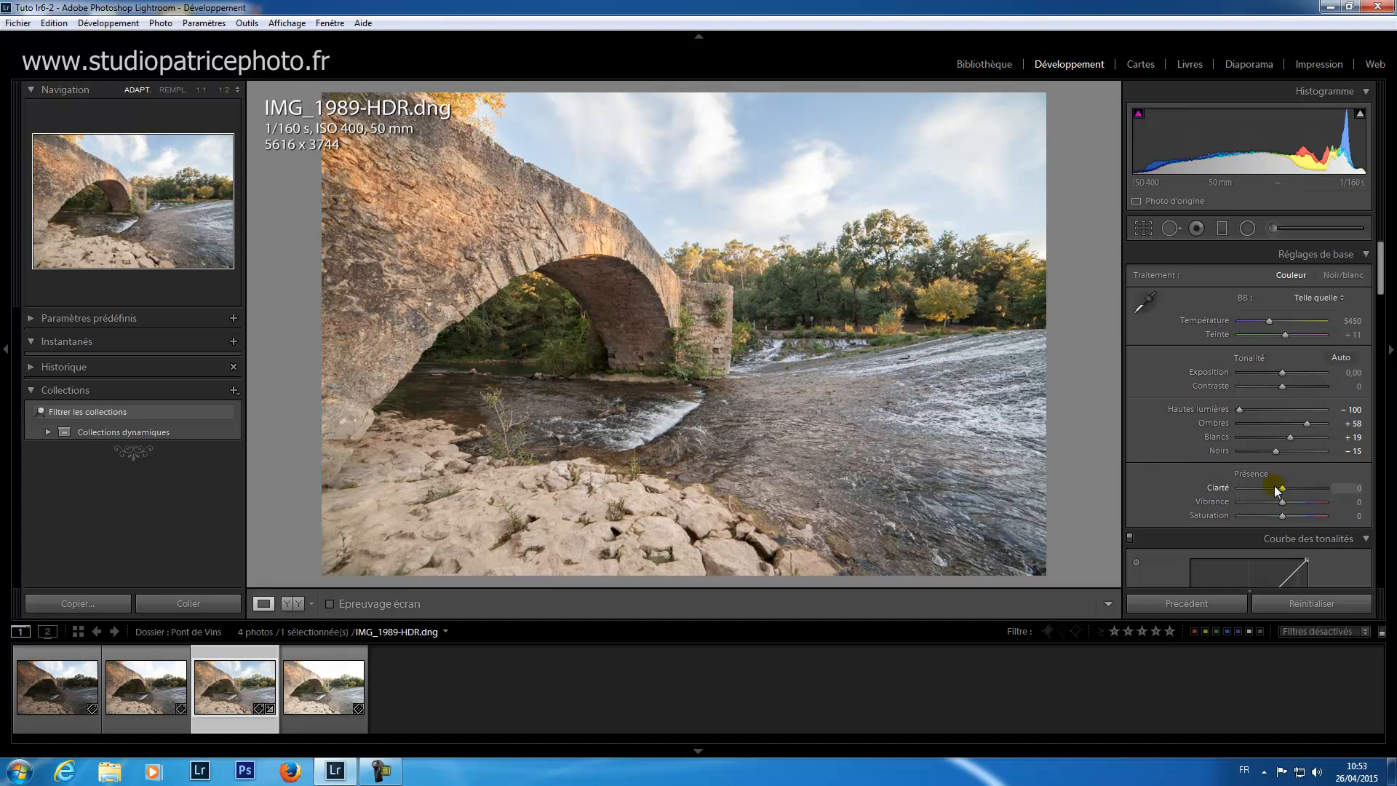
Step: Set the HDR image's clarity (Clarté) to +15 and its vibrance to +20
drag(1283, 488, 1289, 490)
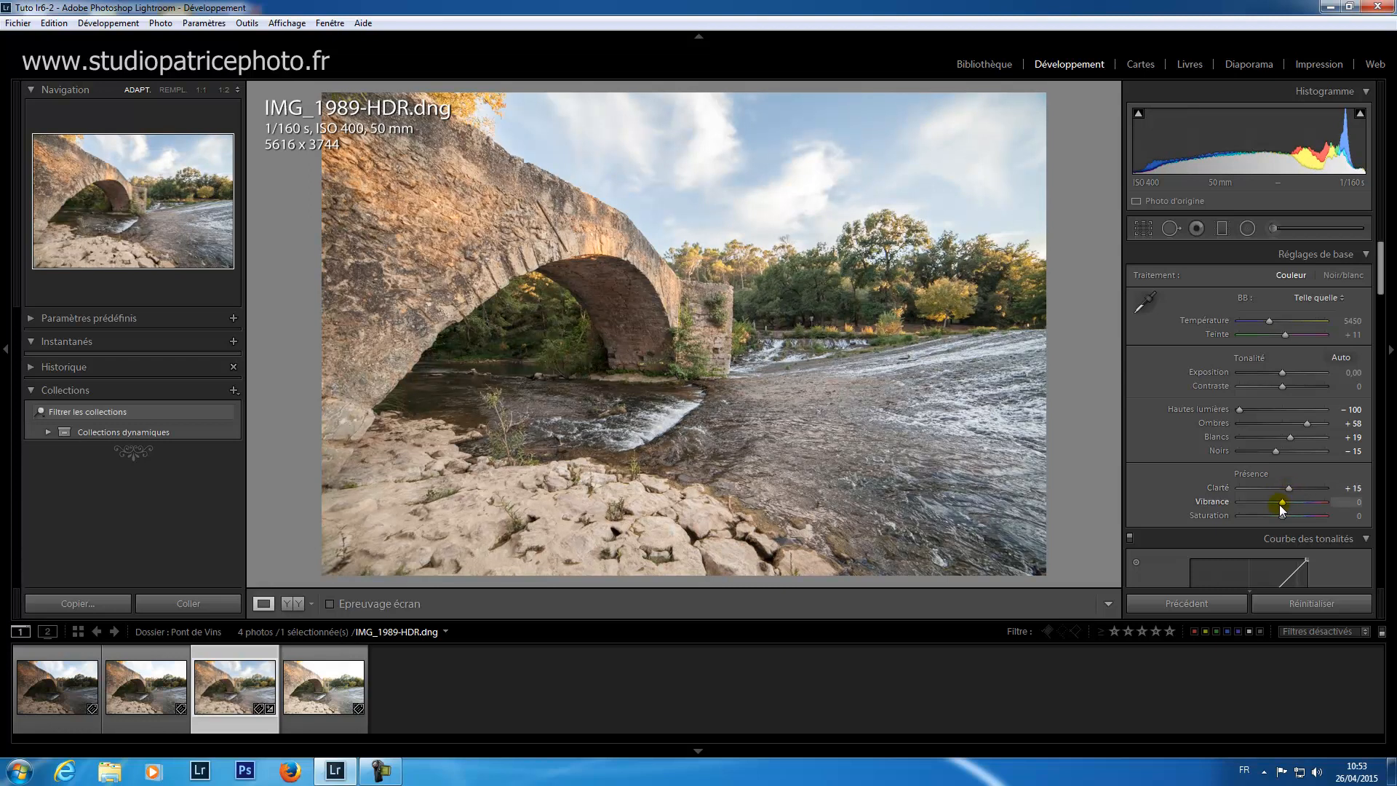
drag(1283, 502, 1293, 507)
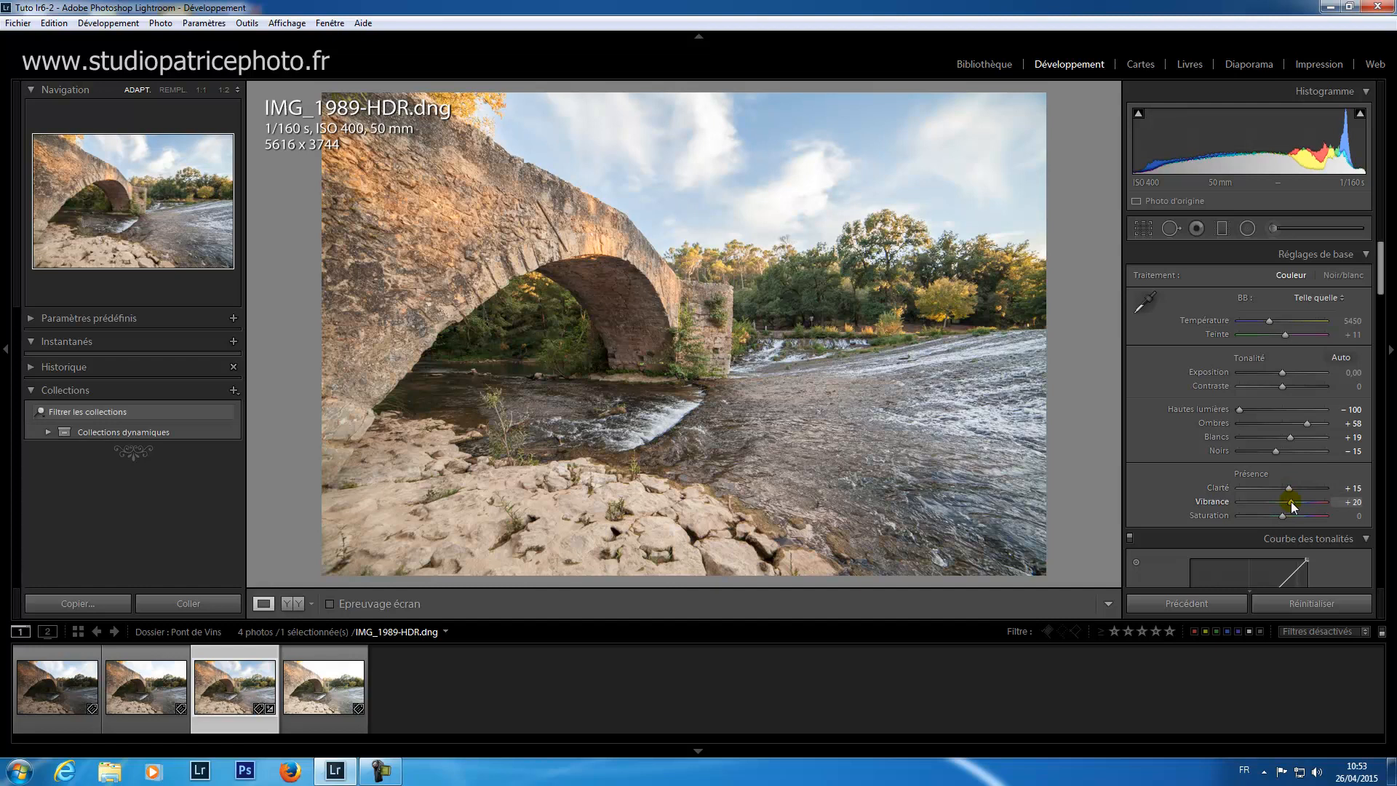
drag(1292, 508, 1293, 507)
Step: Raise the sharpening amount (Netteté, Gain) of the HDR image to 70 and return to the basic settings
drag(1380, 284, 1374, 472)
drag(1255, 330, 1286, 330)
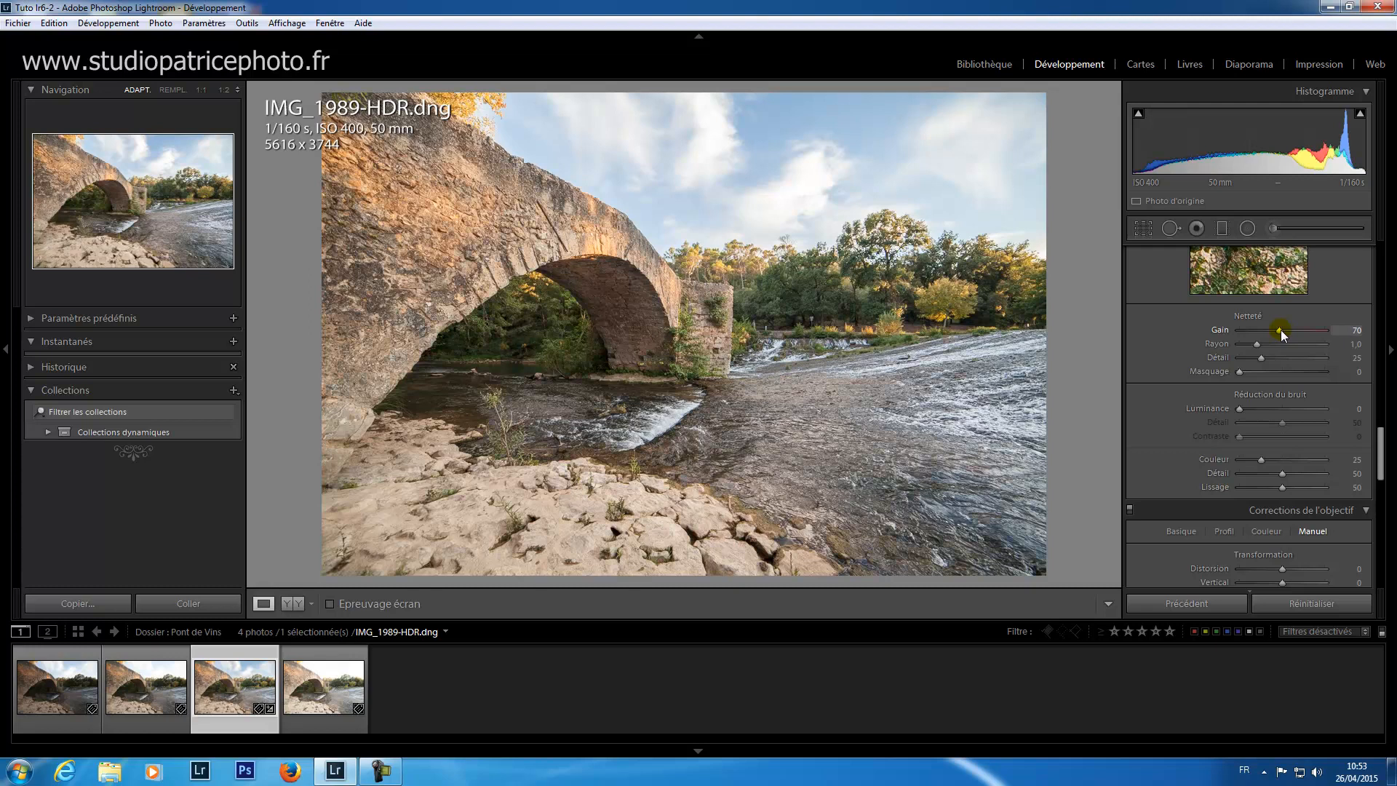
drag(1380, 469, 1390, 254)
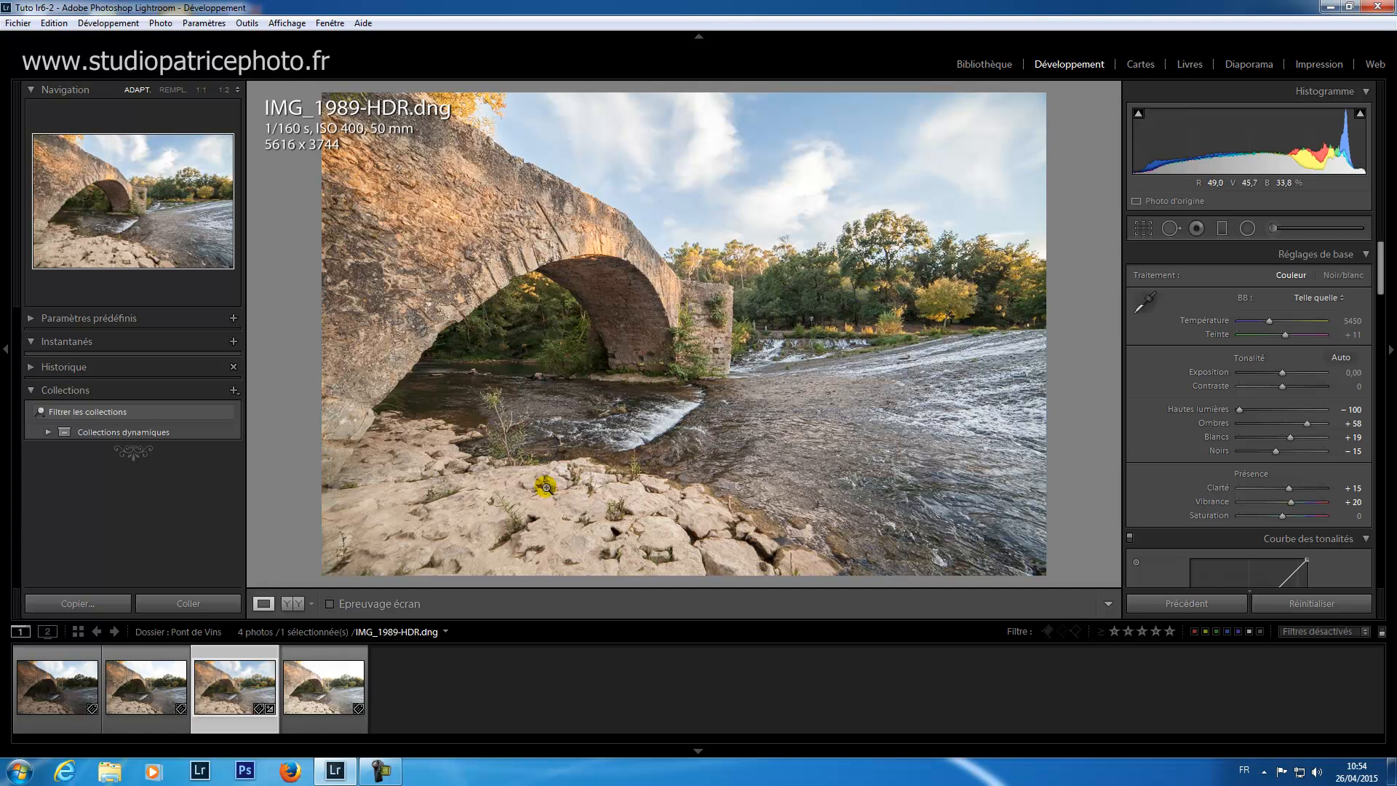
Step: View the three source exposures IMG_1989.CR2, IMG_1990.CR2 and IMG_1991.CR2, then reopen IMG_1989-HDR.dng to compare them
click(88, 725)
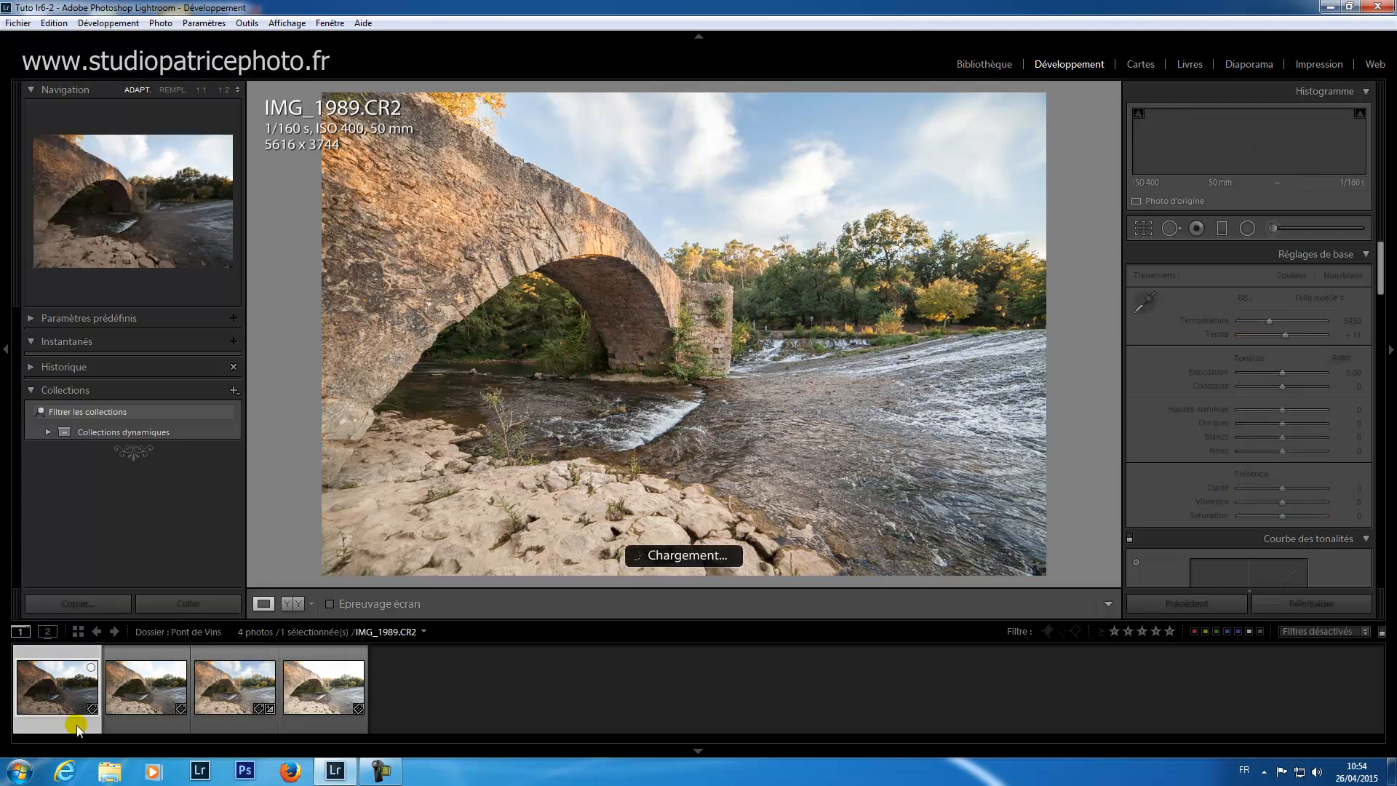
click(141, 726)
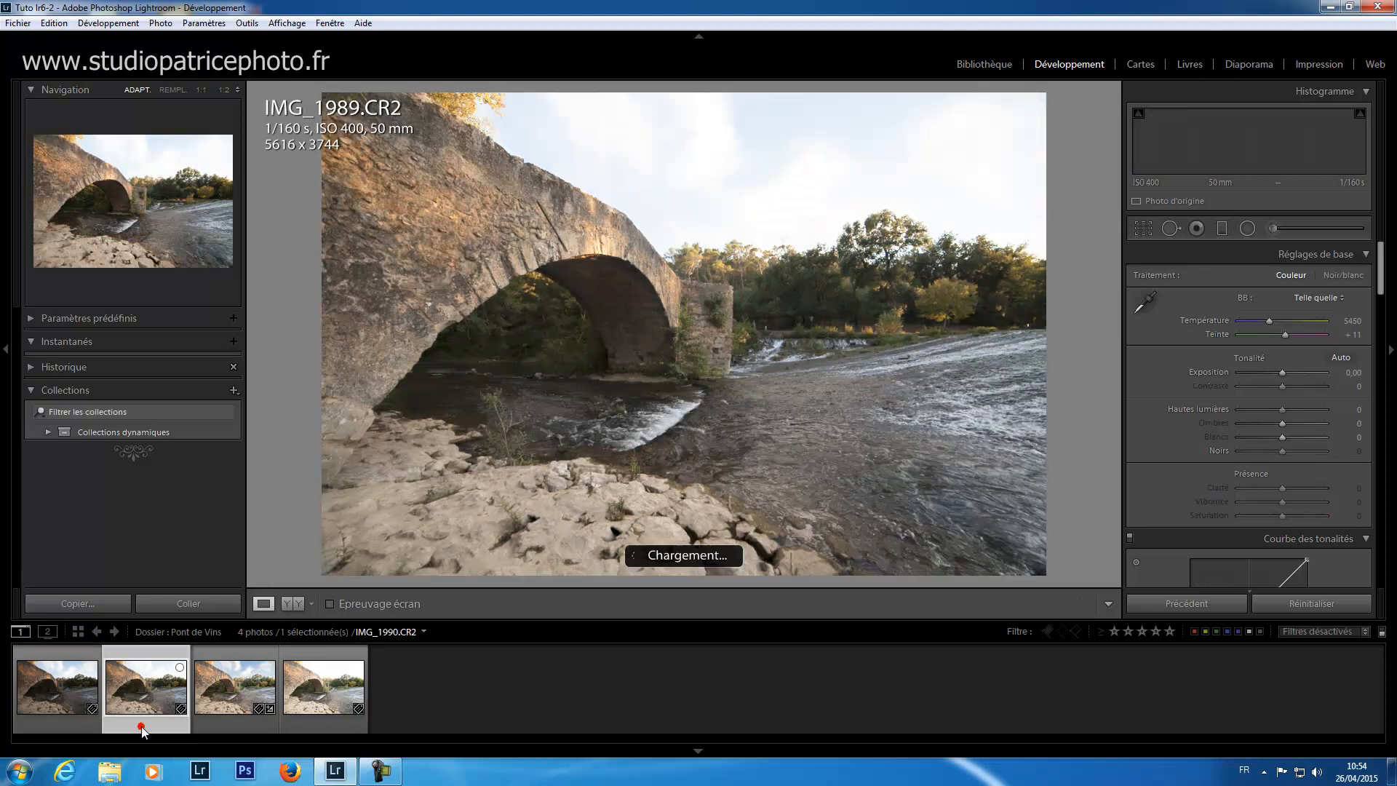
click(317, 724)
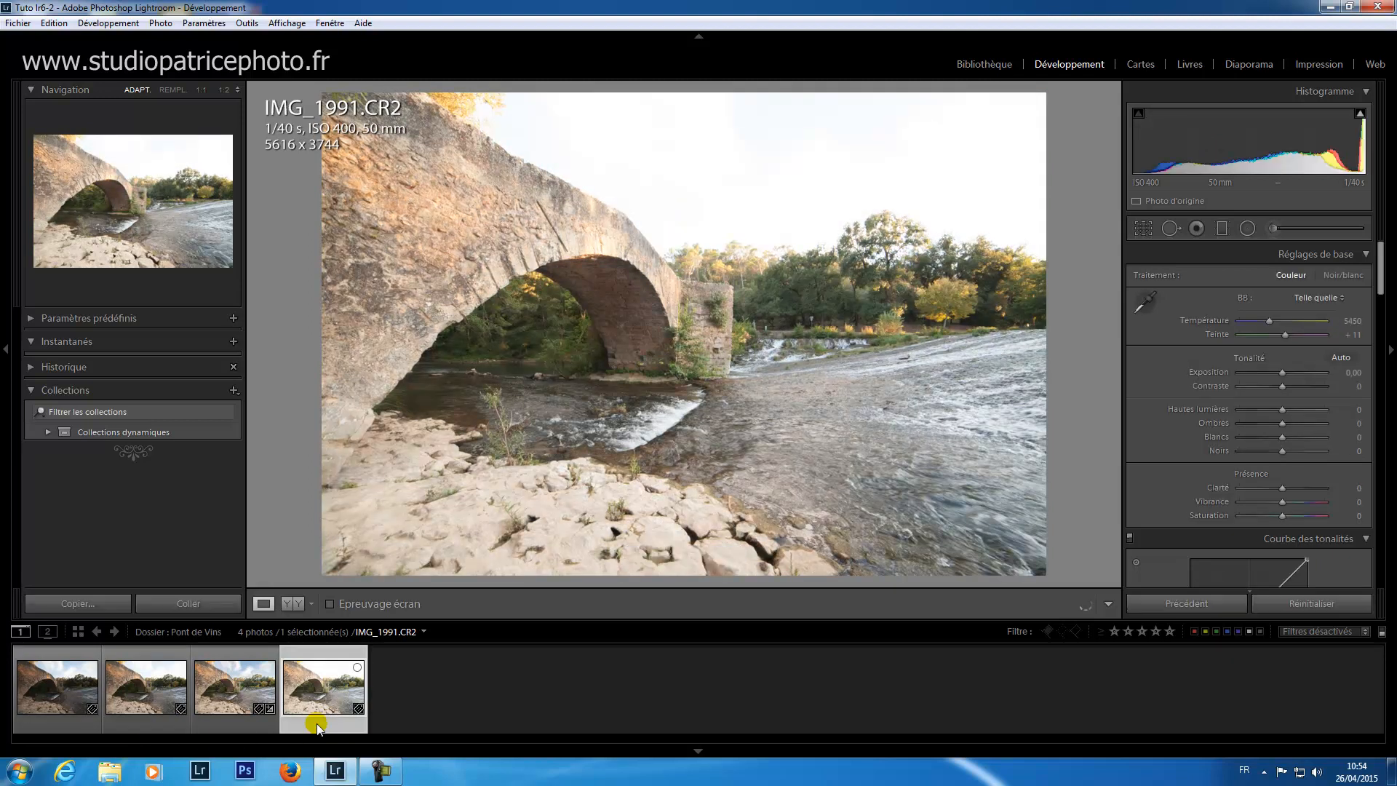
click(229, 724)
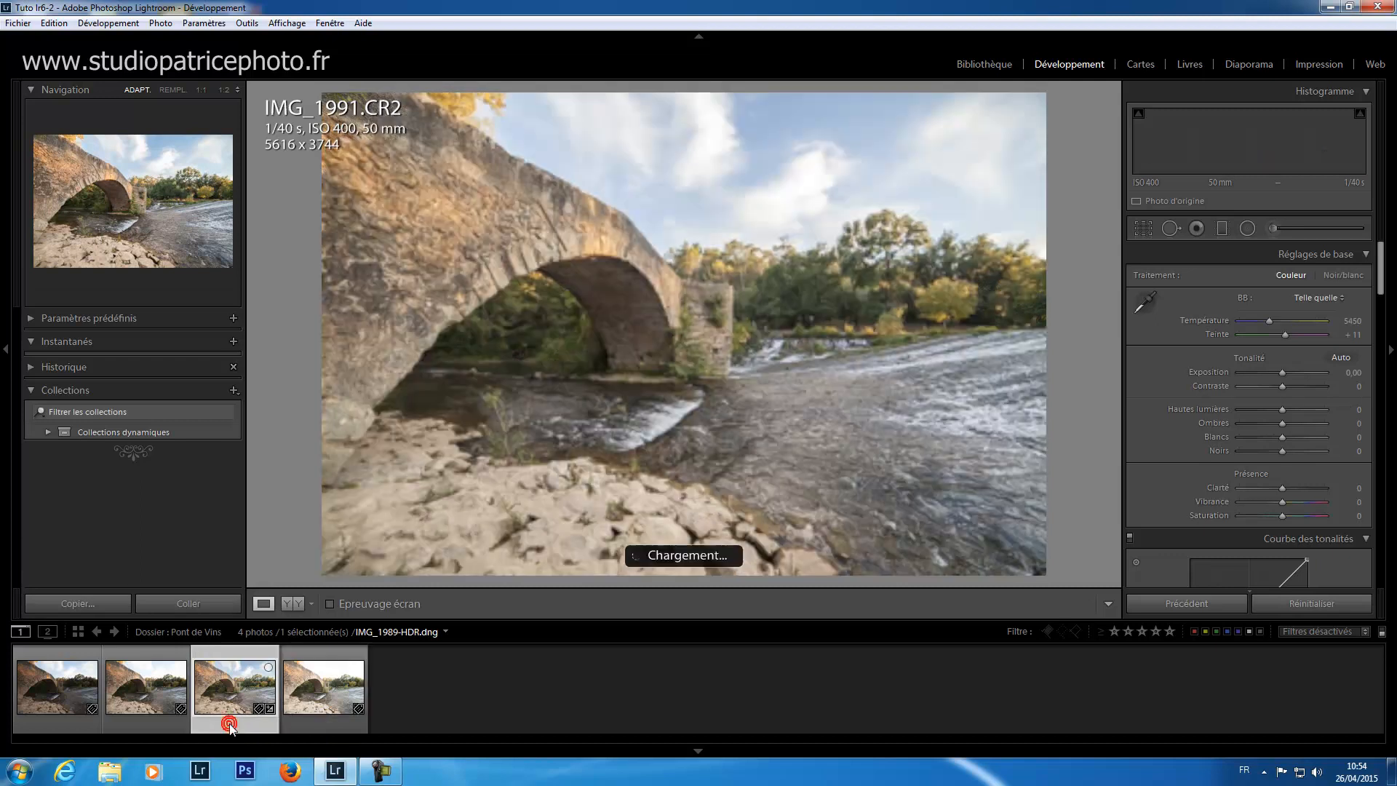